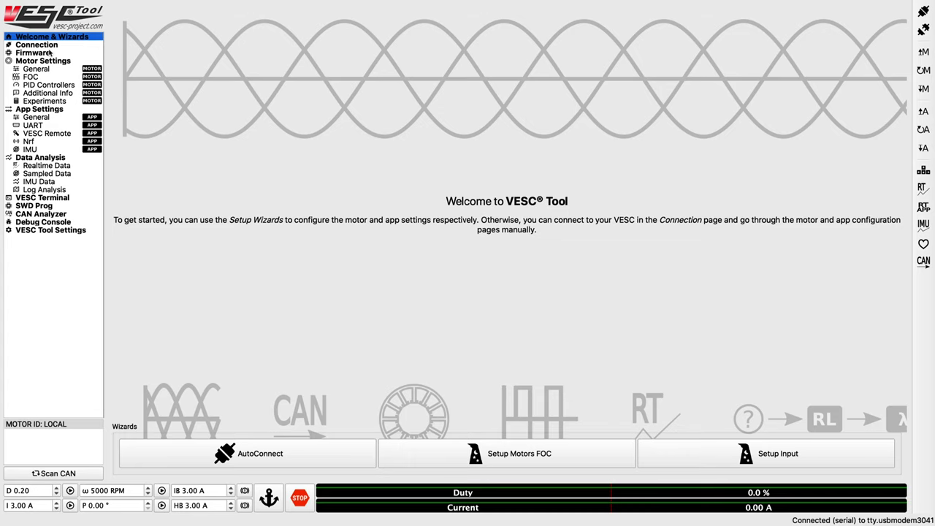
# Step: Upload VESC_default.bin to the controller, accepting the settings-reset warning and the completion notice
pyautogui.click(49, 53)
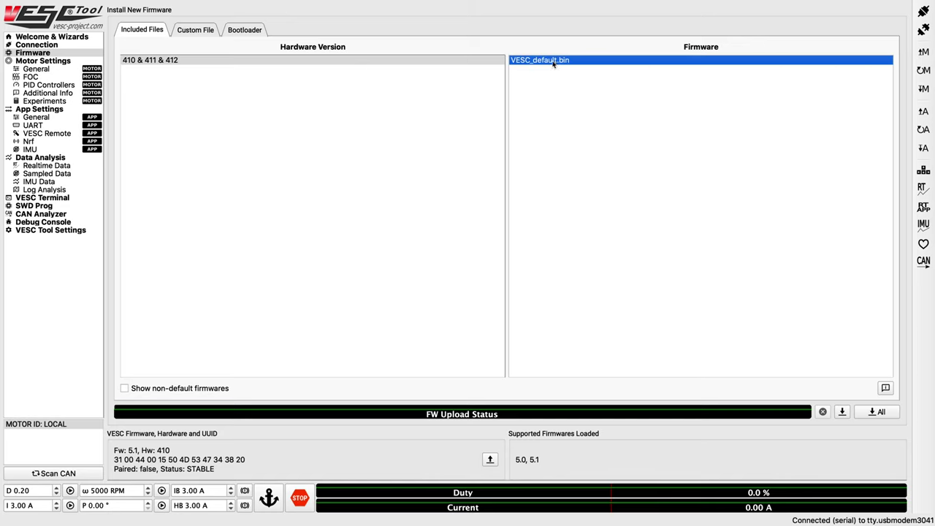
pyautogui.click(842, 414)
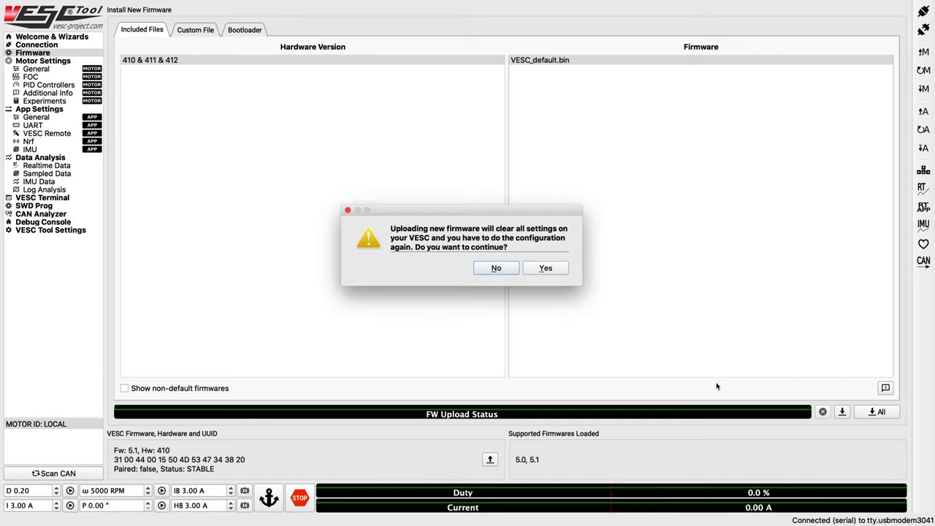
pyautogui.click(554, 271)
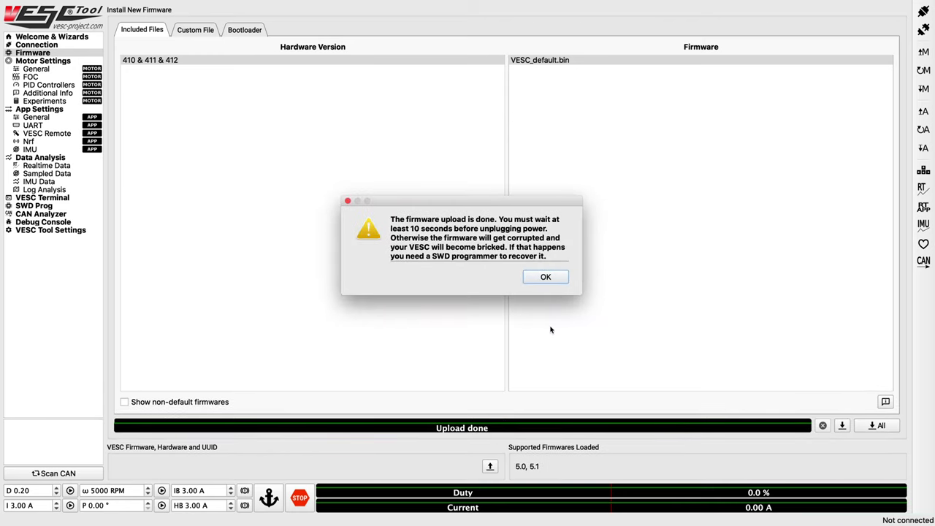
pyautogui.click(546, 277)
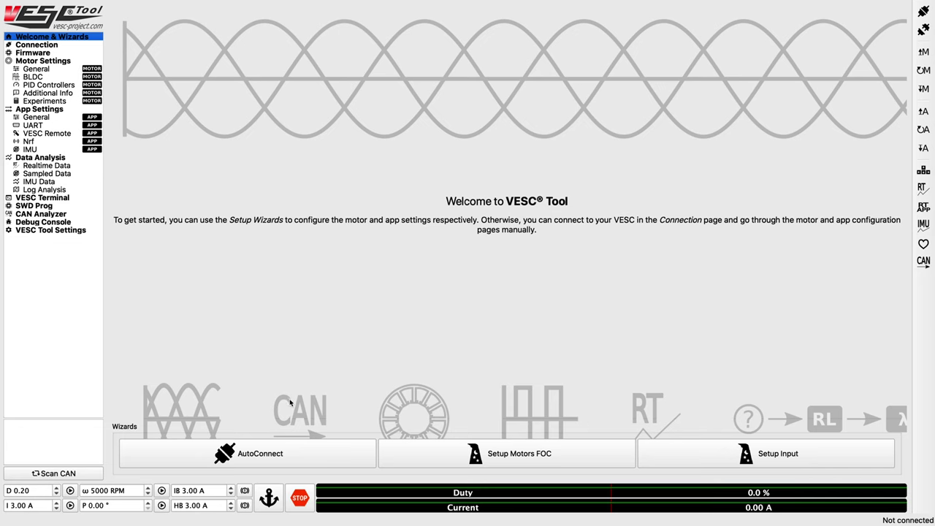
# Step: Reconnect with AutoConnect and start FOC setup with the Medium Outrunner (~750 g) motor
pyautogui.click(294, 451)
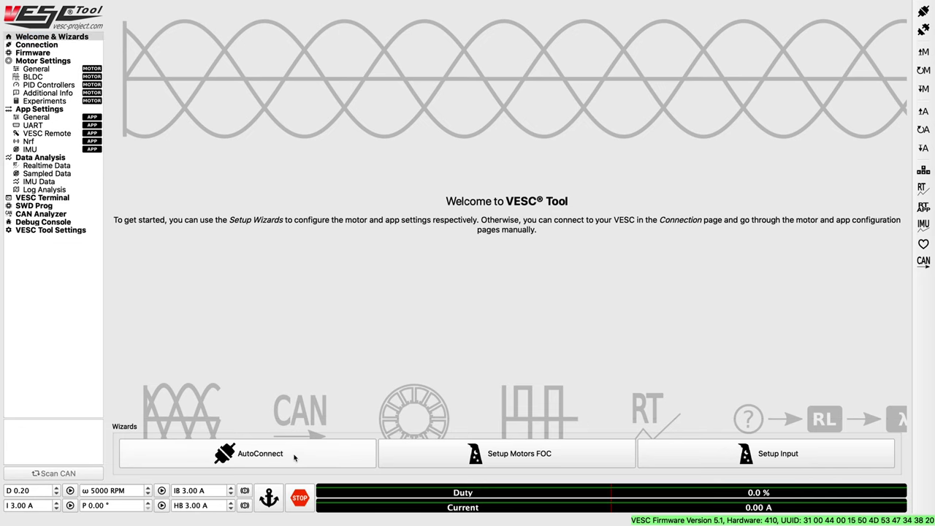
pyautogui.click(549, 462)
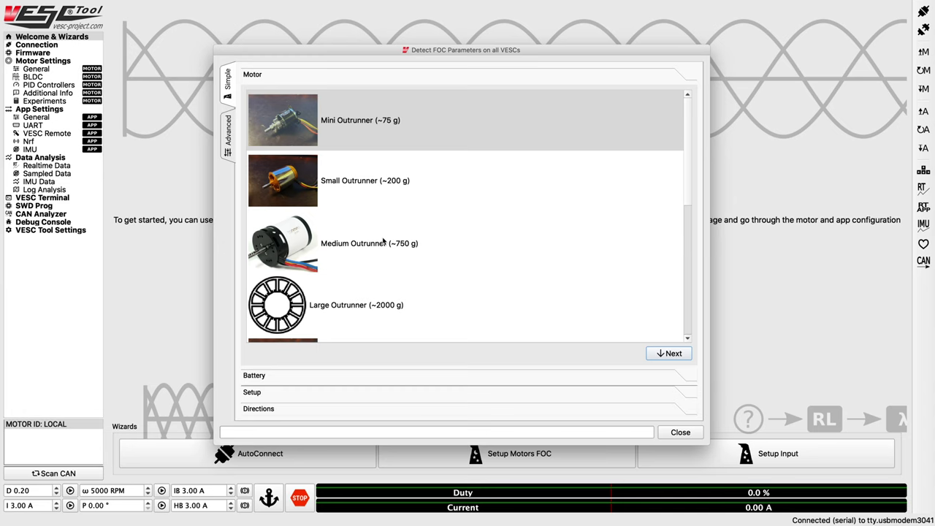
pyautogui.click(384, 260)
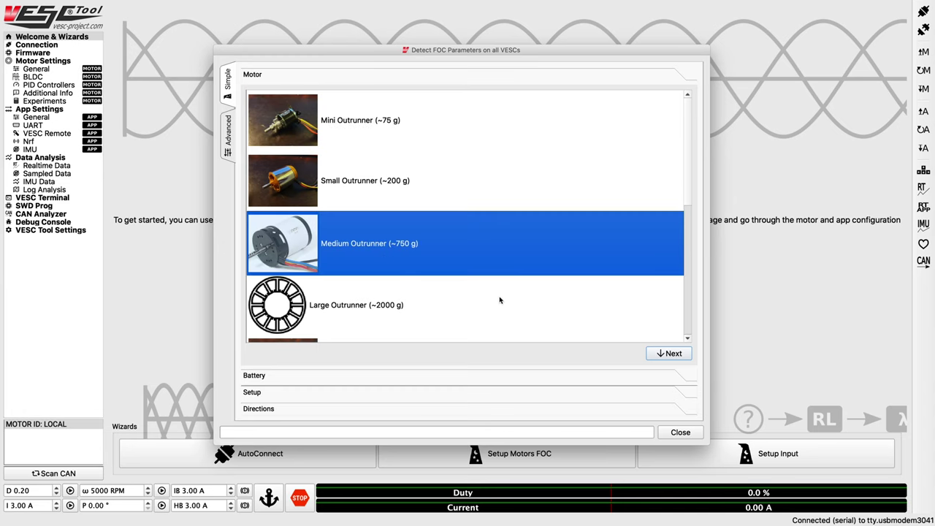
pyautogui.click(671, 353)
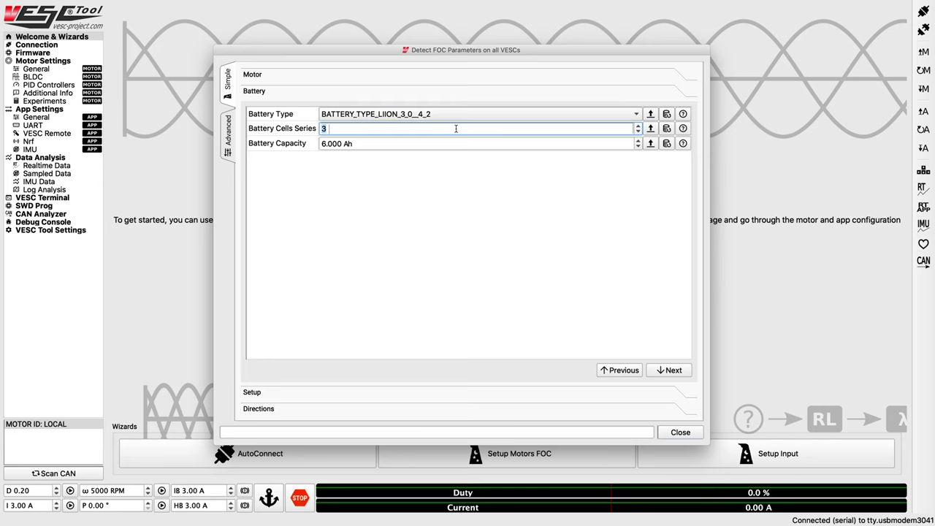
# Step: Enter 10 series cells and 9 Ah battery capacity, then advance to the Setup step
pyautogui.write('10')
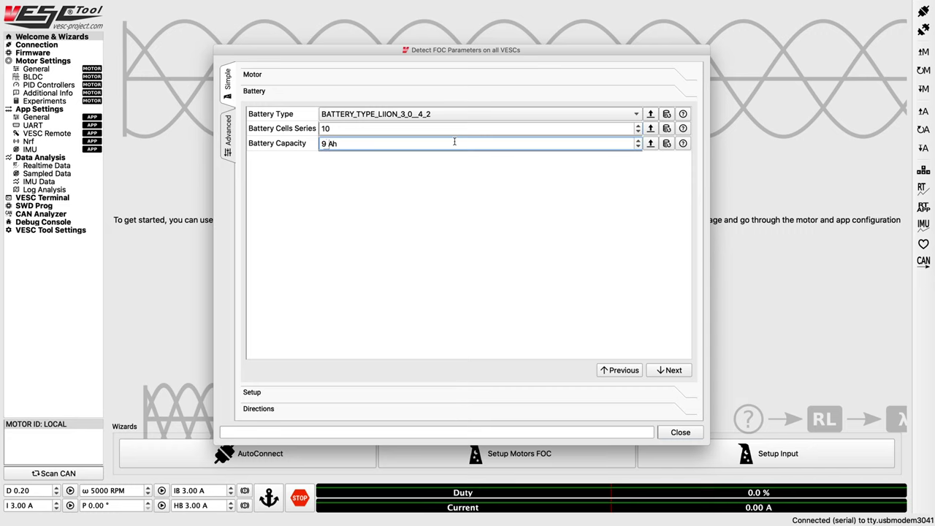
pyautogui.click(454, 165)
pyautogui.click(666, 370)
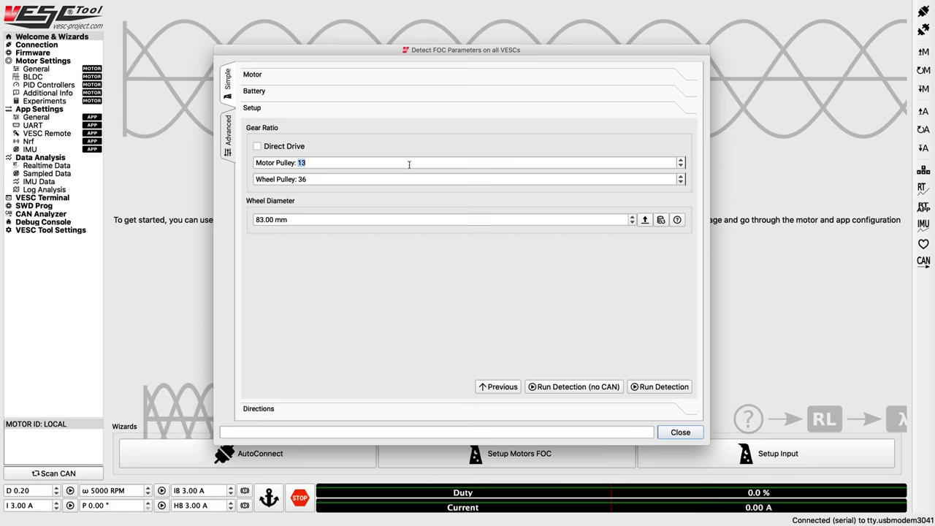
# Step: Set pulleys to 16 and 36 teeth with a 97 mm wheel diameter, then run detection
pyautogui.click(409, 163)
pyautogui.click(404, 179)
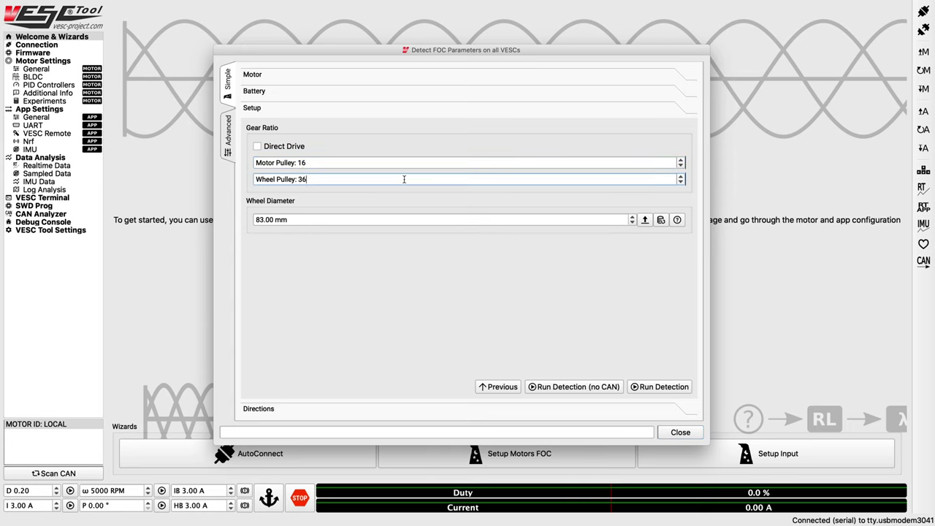
pyautogui.click(392, 218)
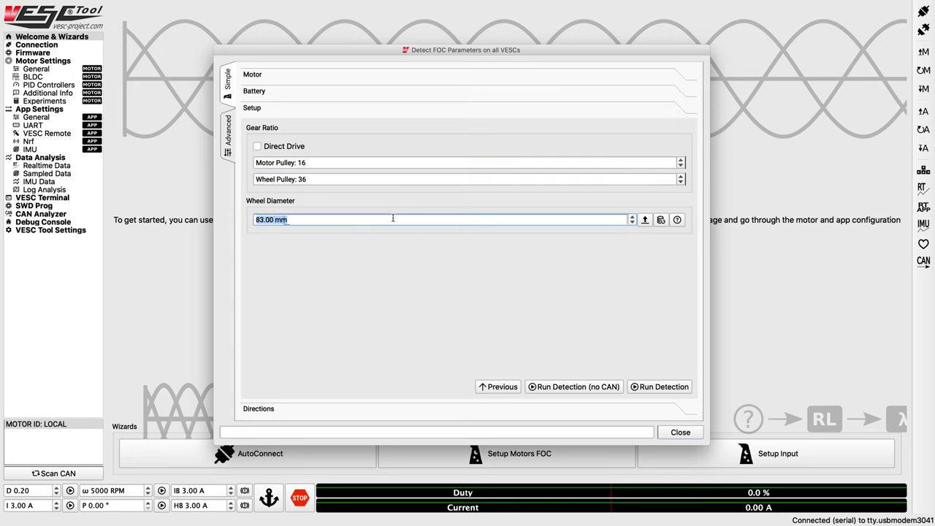
pyautogui.write('97')
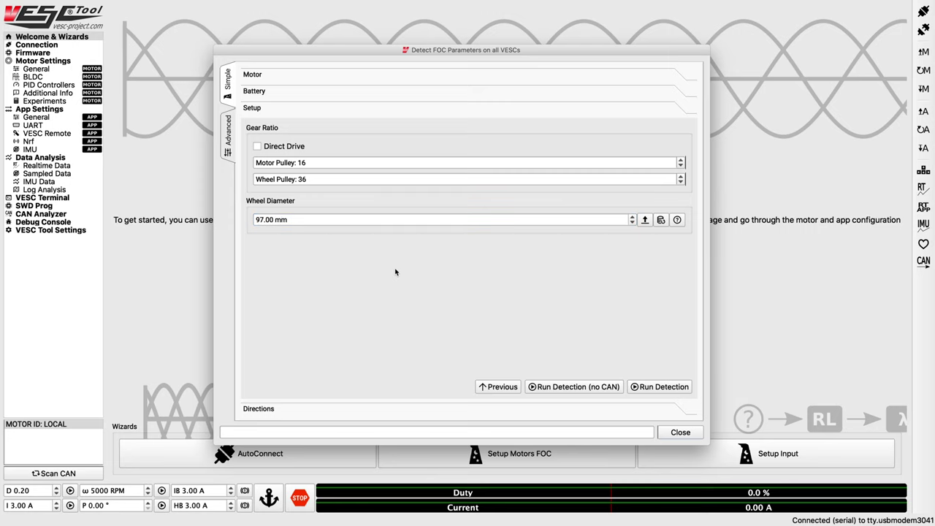
pyautogui.click(659, 387)
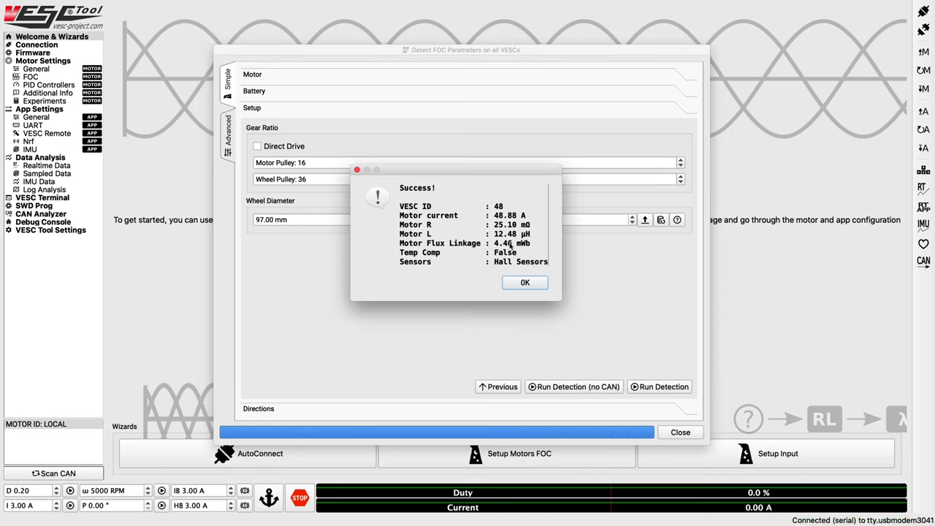
# Step: Spin the motor forward, compare it inverted, keep it non-inverted and finish the FOC wizard
pyautogui.click(523, 283)
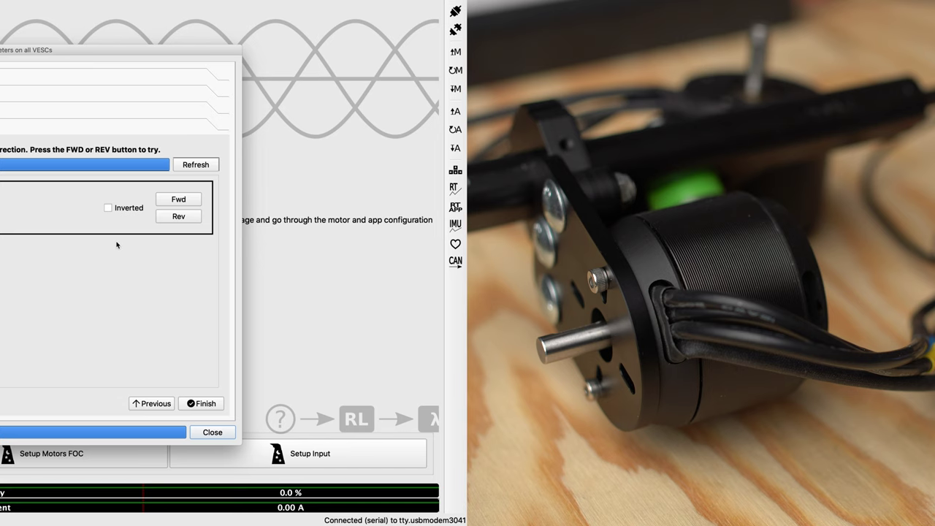
pyautogui.click(177, 203)
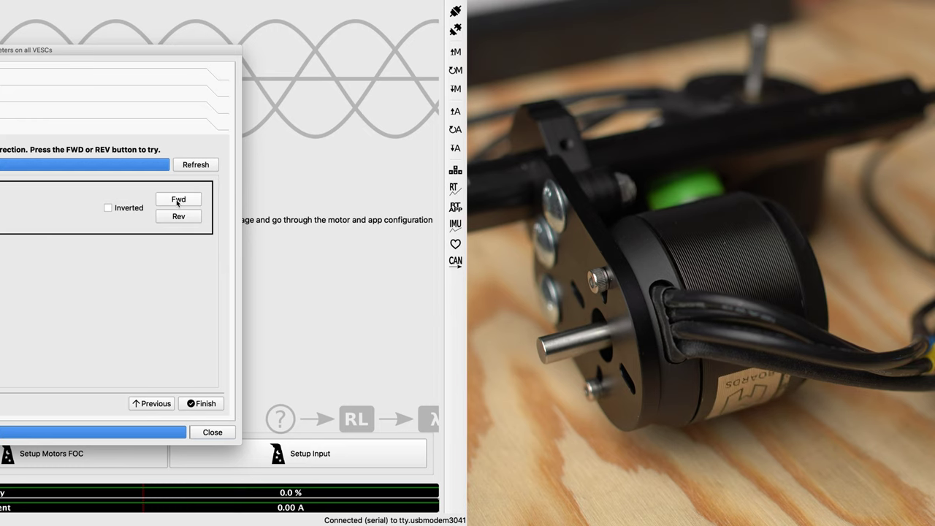
pyautogui.click(108, 208)
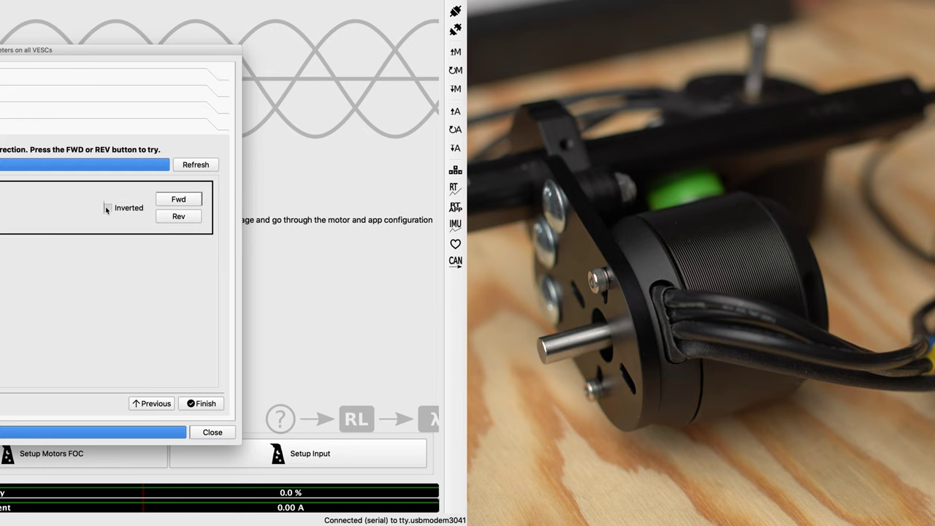
pyautogui.click(176, 201)
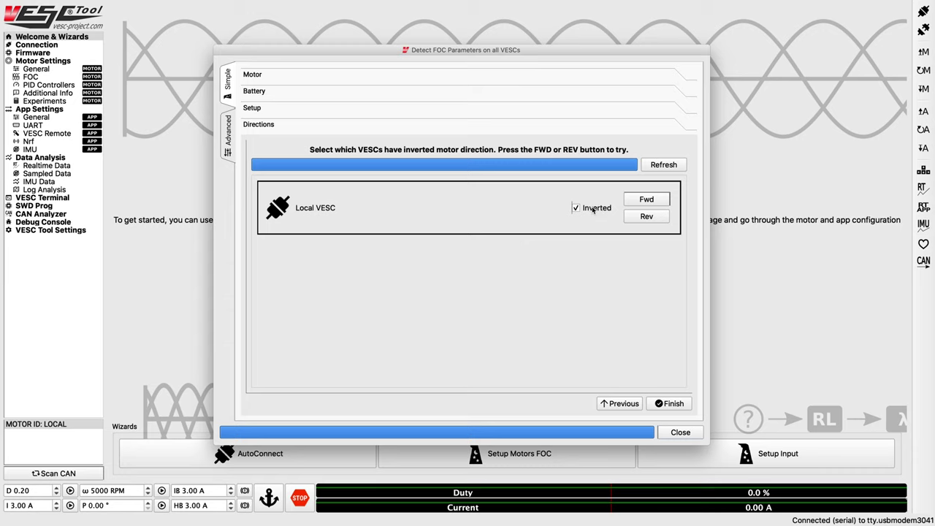
pyautogui.click(593, 209)
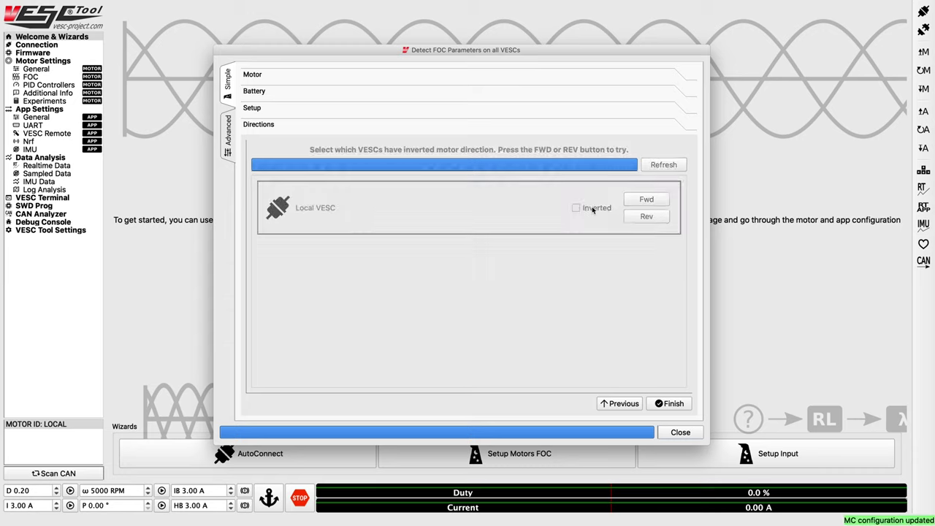
pyautogui.click(667, 406)
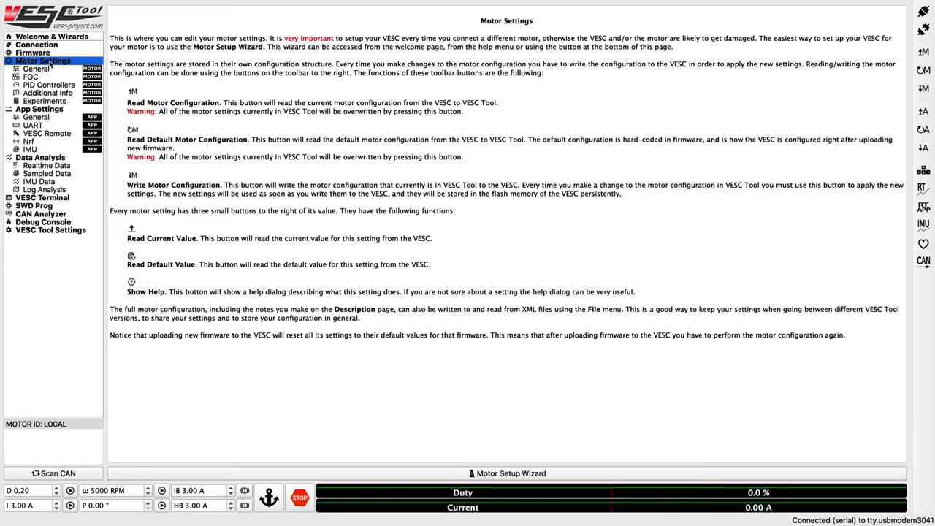
# Step: In General > Current, enter 60 A for Motor Current Max and -60 A for brake
pyautogui.click(36, 69)
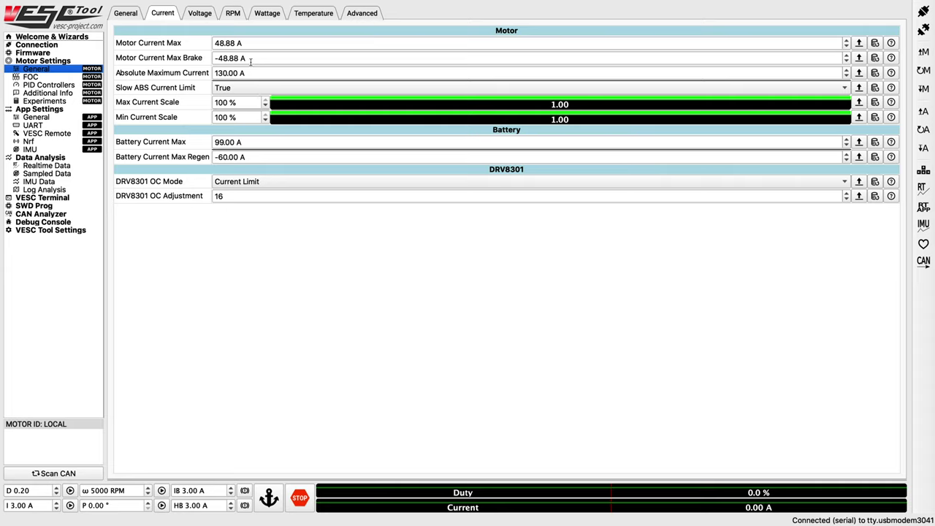
pyautogui.click(247, 43)
pyautogui.doubleClick(246, 43)
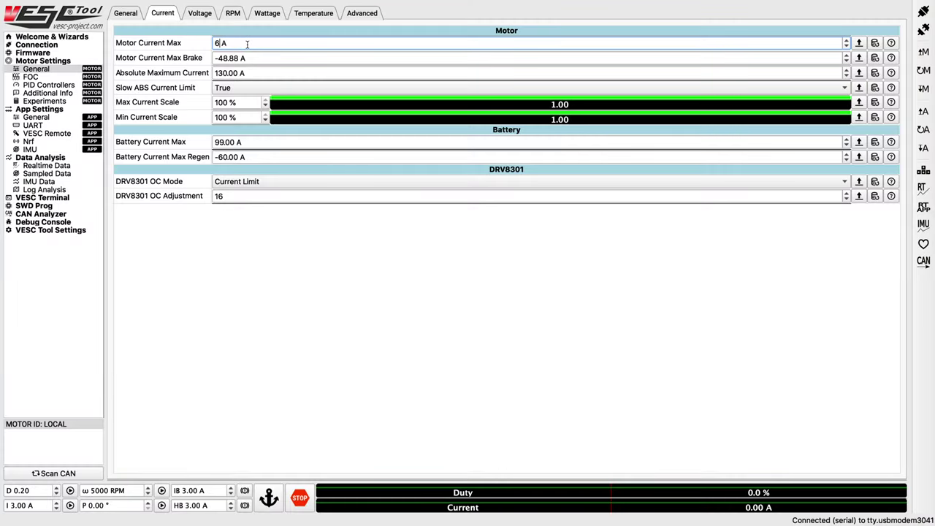
pyautogui.click(252, 58)
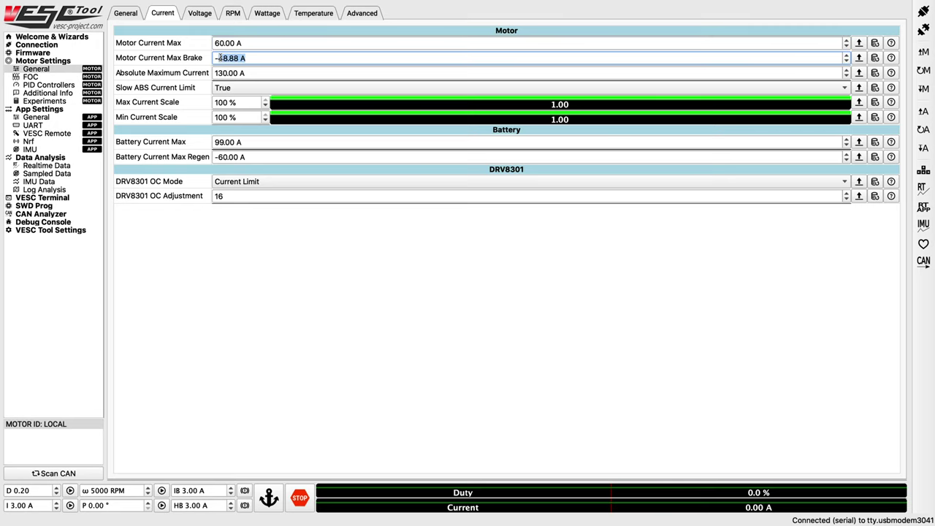
pyautogui.write('60')
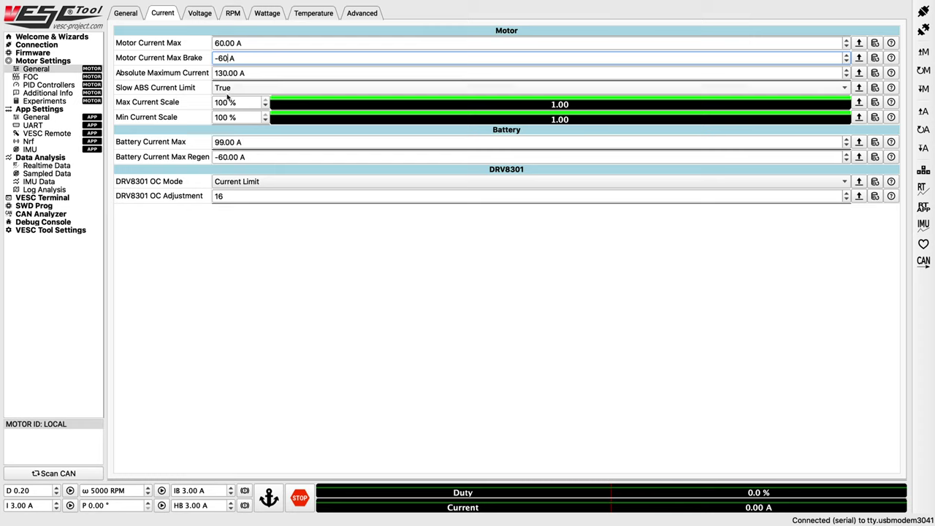
pyautogui.click(206, 226)
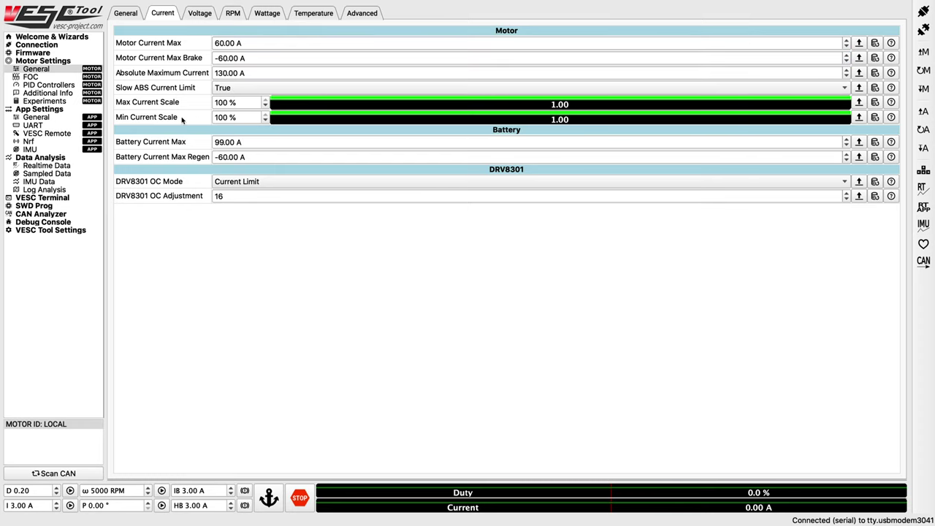
pyautogui.moveTo(252, 142); pyautogui.dragTo(217, 141)
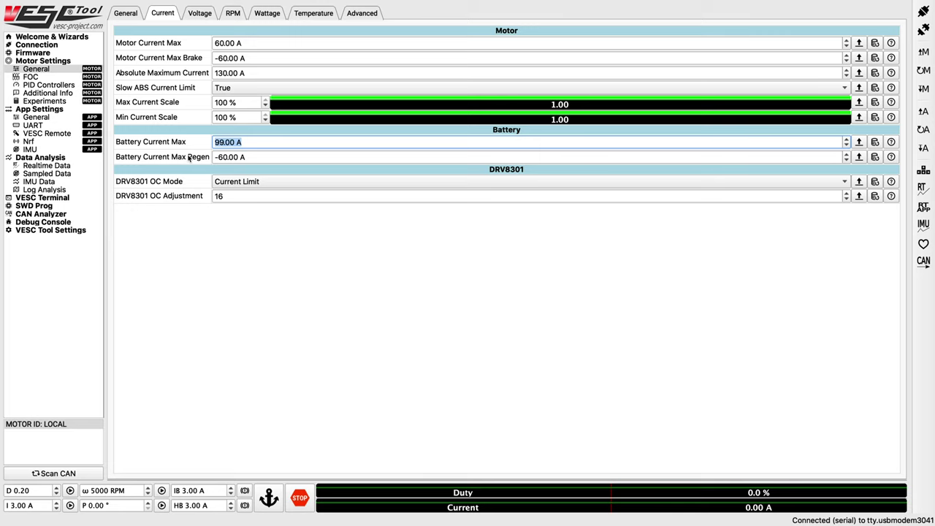
# Step: Set Battery Current Max to 45 A and Battery Current Max Regen to -12 A
pyautogui.write('45')
pyautogui.press('Return')
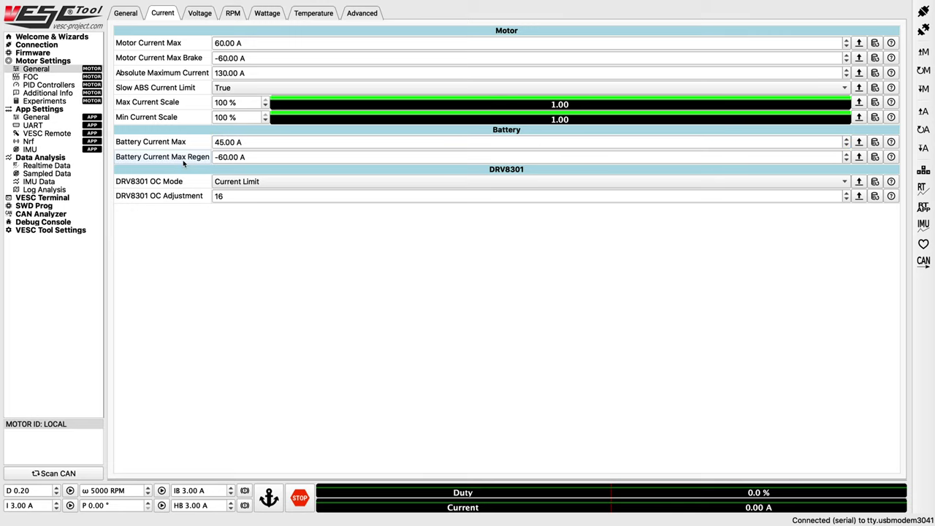
pyautogui.click(227, 157)
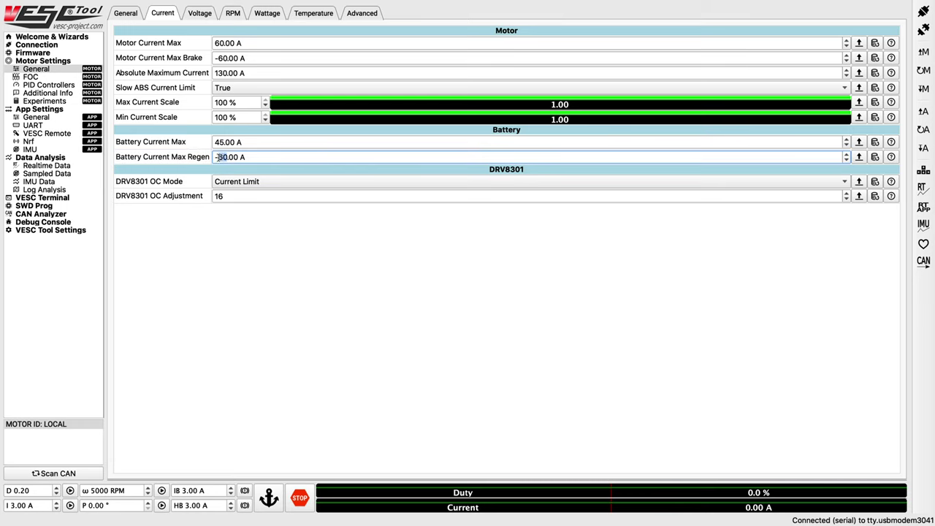
pyautogui.click(226, 221)
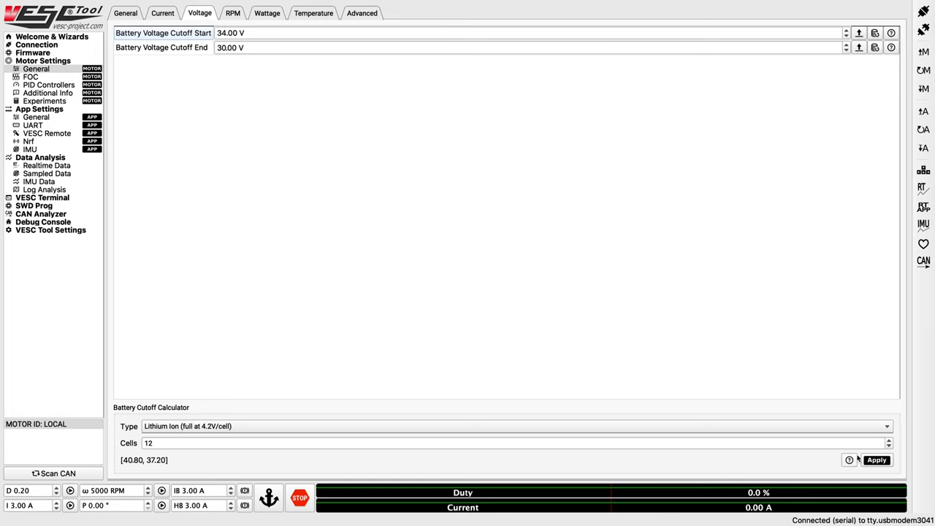
# Step: Apply the 10-cell cutoff, set 32 V start and 29 V end, and write the motor configuration
pyautogui.doubleClick(888, 446)
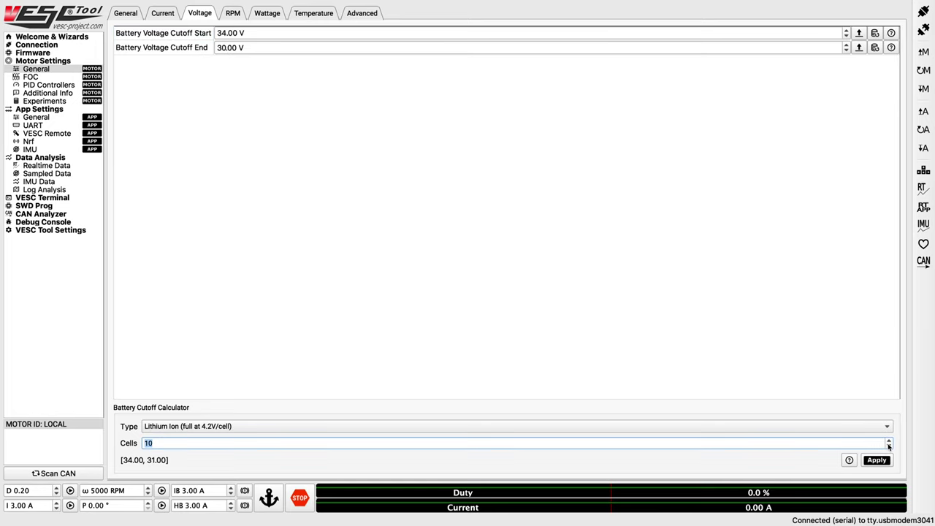
pyautogui.click(877, 460)
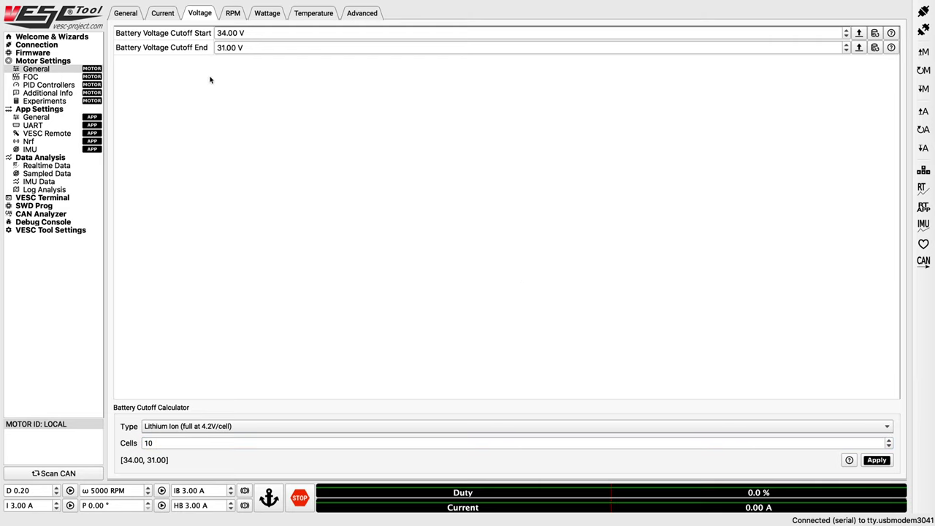
pyautogui.click(226, 32)
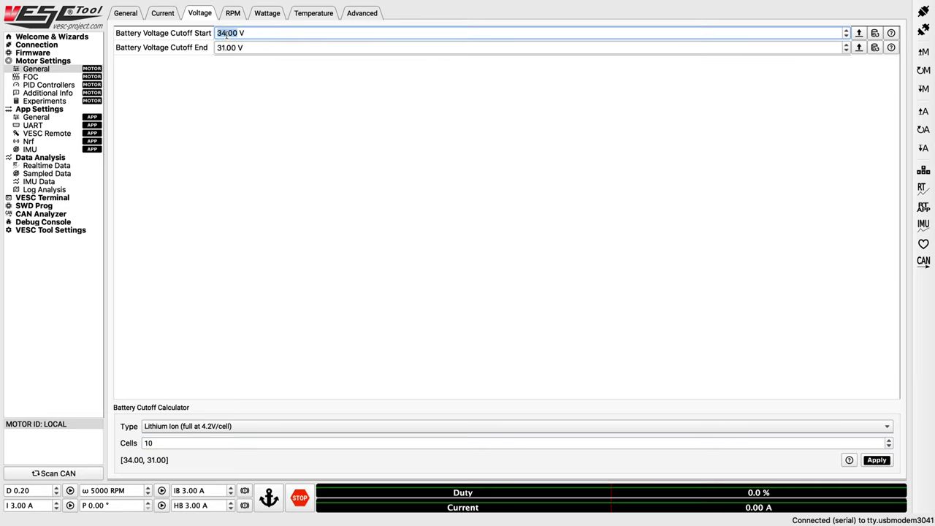
pyautogui.doubleClick(226, 33)
pyautogui.click(224, 48)
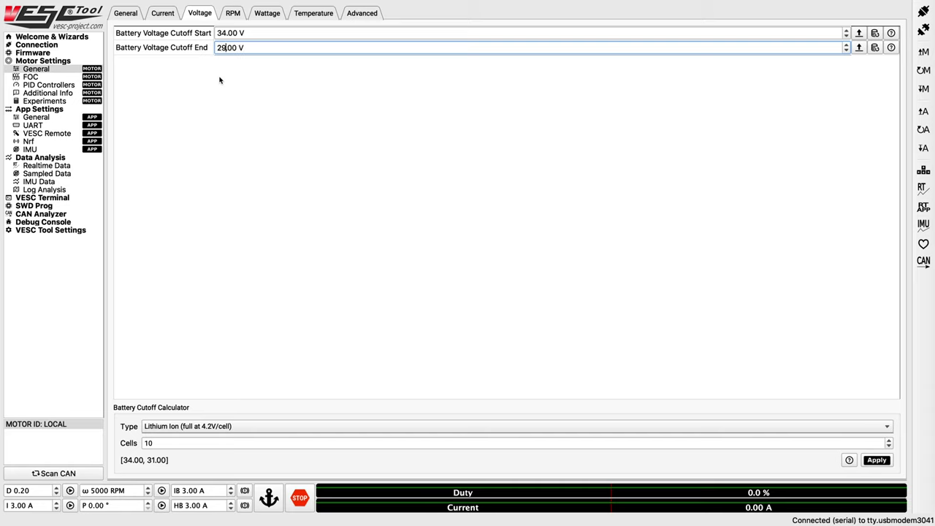
pyautogui.moveTo(224, 33); pyautogui.dragTo(216, 33)
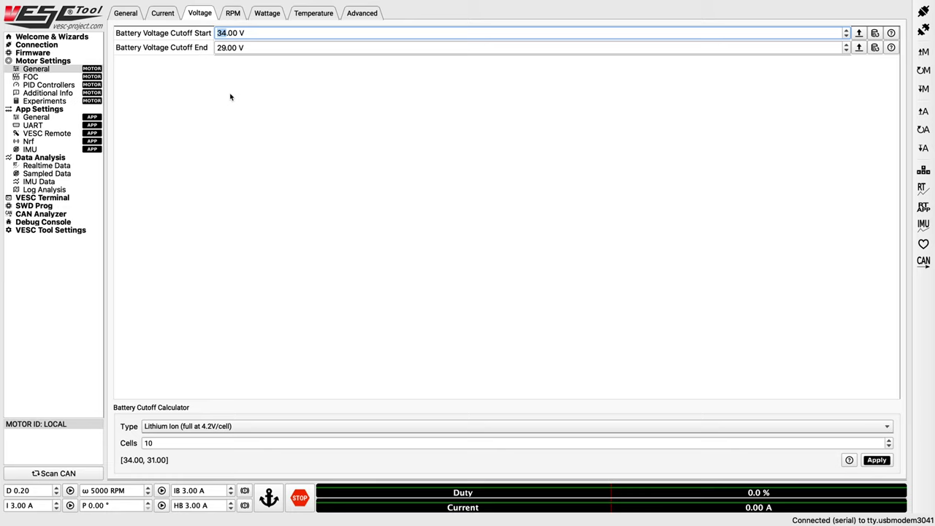
pyautogui.write('3')
pyautogui.press('Return')
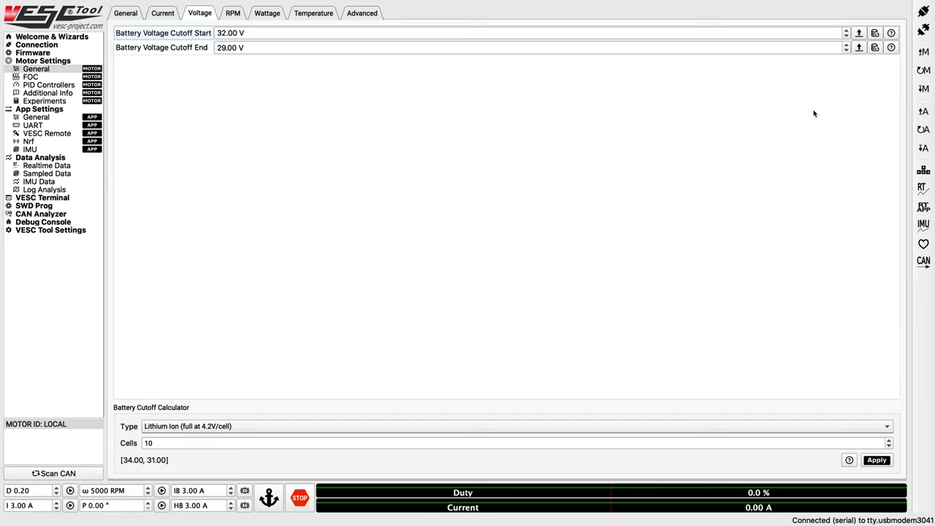
pyautogui.click(923, 88)
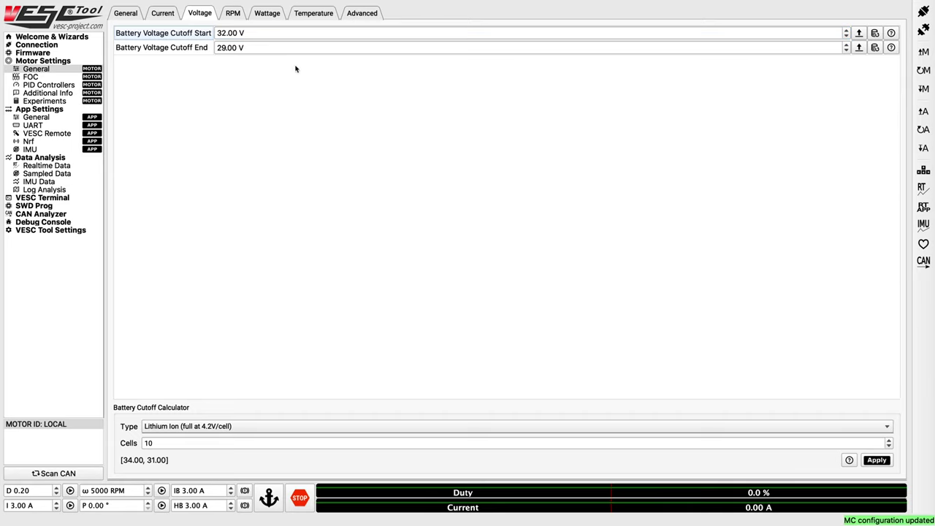
pyautogui.click(232, 14)
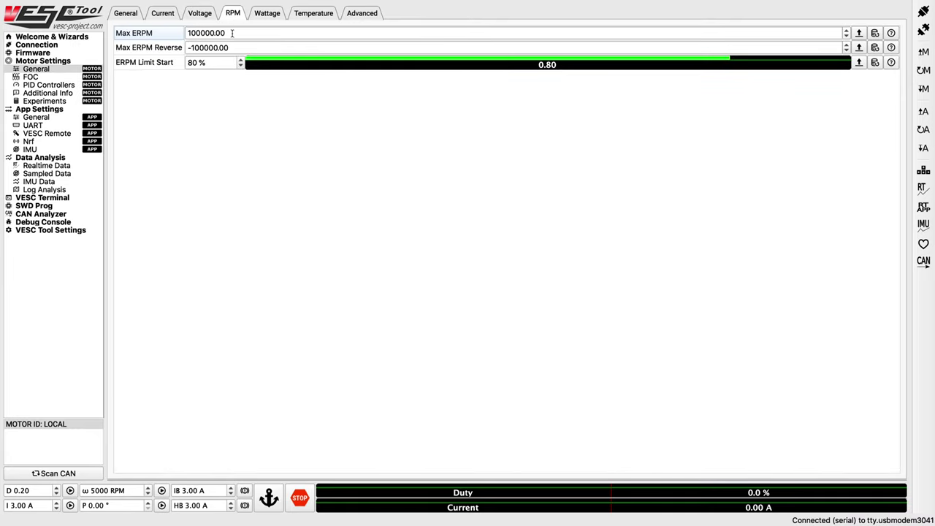
# Step: Set Max ERPM to 60000 and Max ERPM Reverse to -60000
pyautogui.click(232, 33)
pyautogui.moveTo(249, 33); pyautogui.dragTo(186, 34)
pyautogui.write('60000')
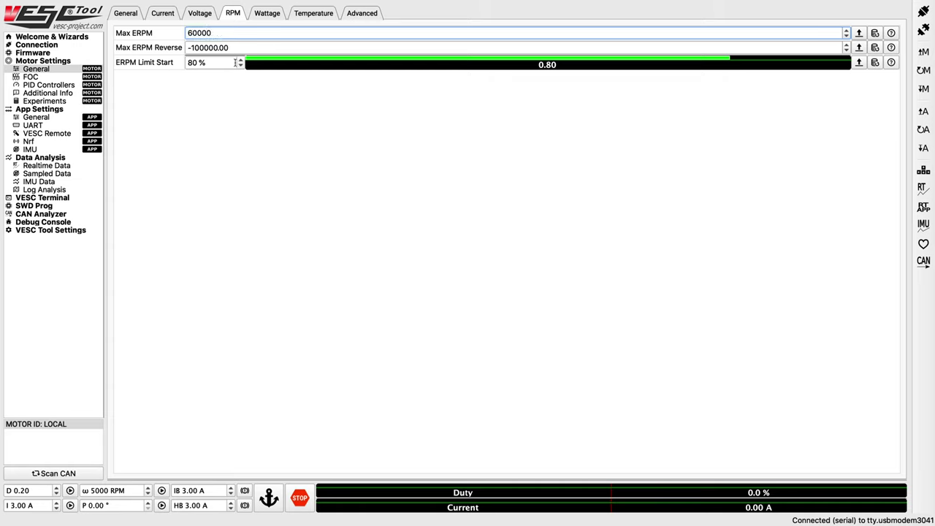
pyautogui.moveTo(232, 47); pyautogui.dragTo(192, 47)
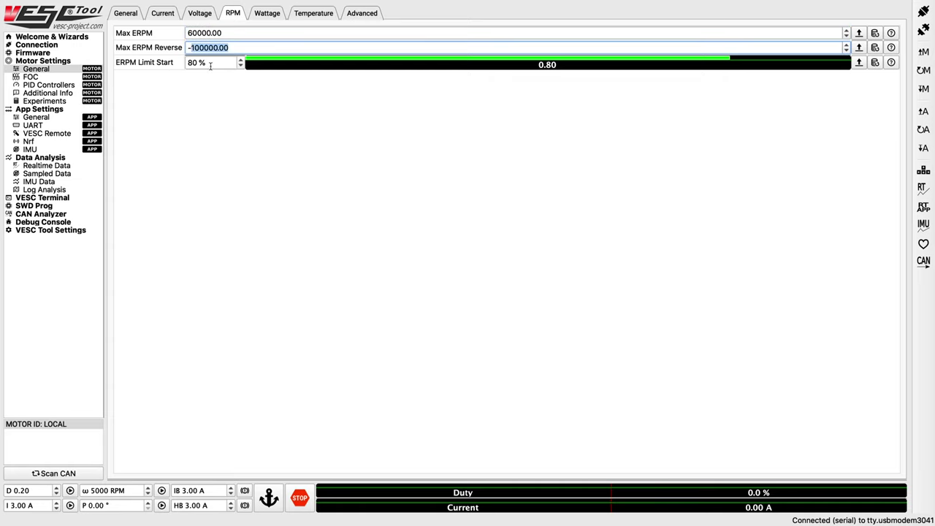
pyautogui.write('60000')
pyautogui.click(216, 88)
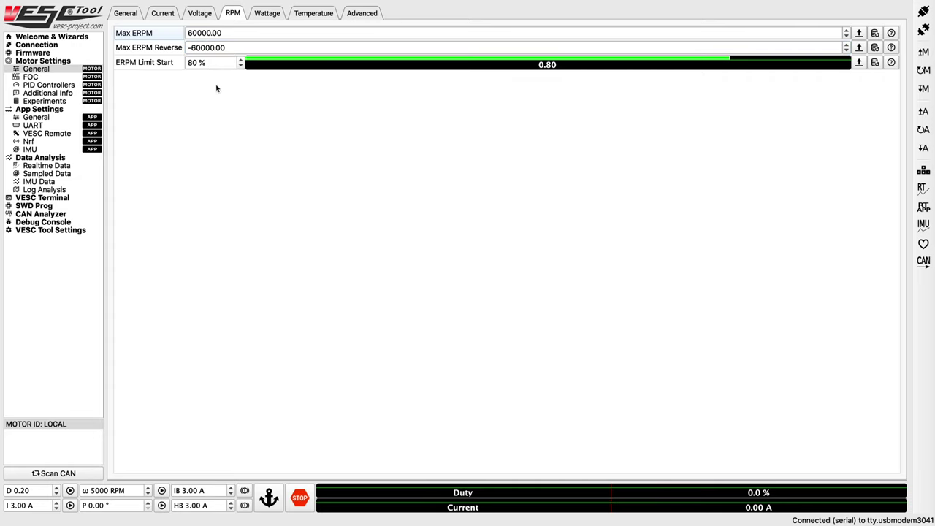
# Step: Browse the Wattage, Temperature and Advanced tabs, then launch the input setup wizard
pyautogui.click(260, 16)
pyautogui.click(305, 15)
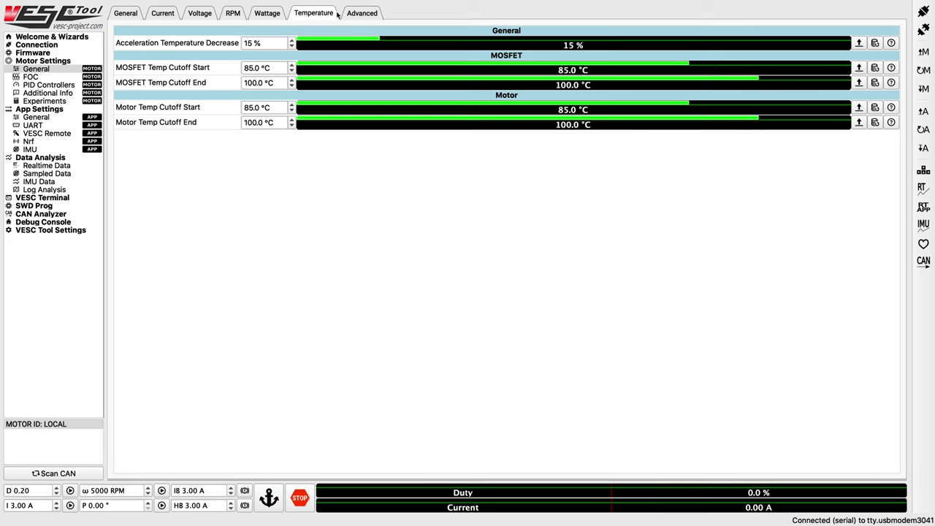
pyautogui.click(360, 14)
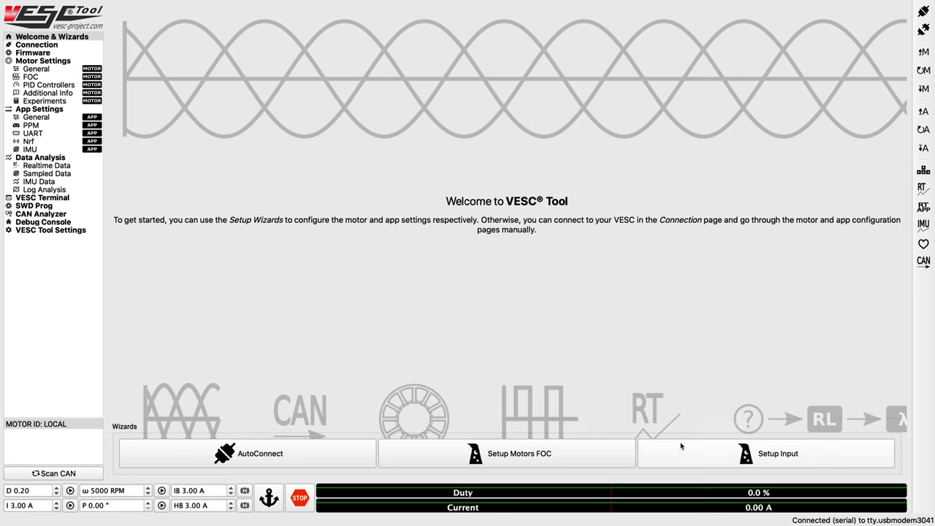
pyautogui.click(681, 445)
# Step: Select PPM receiver as the input and proceed to the PPM Mapping mode options
pyautogui.click(605, 371)
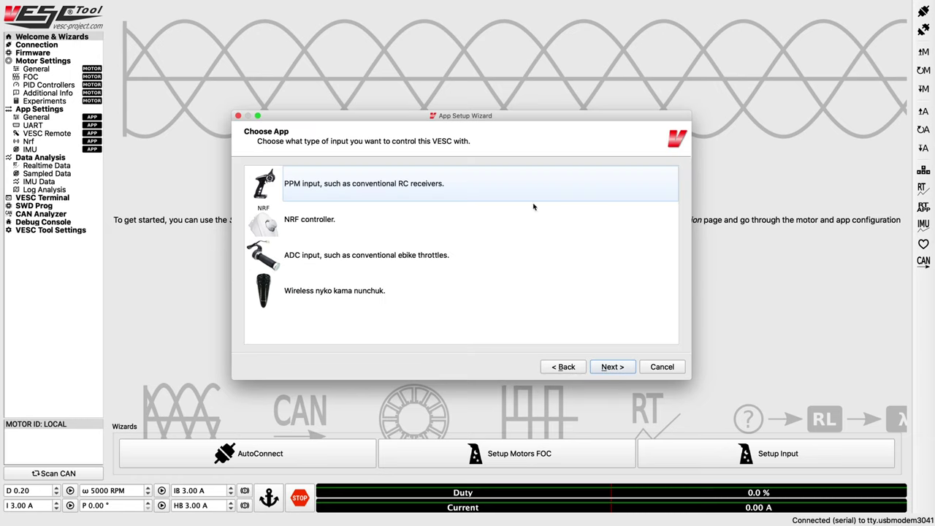
pyautogui.click(495, 184)
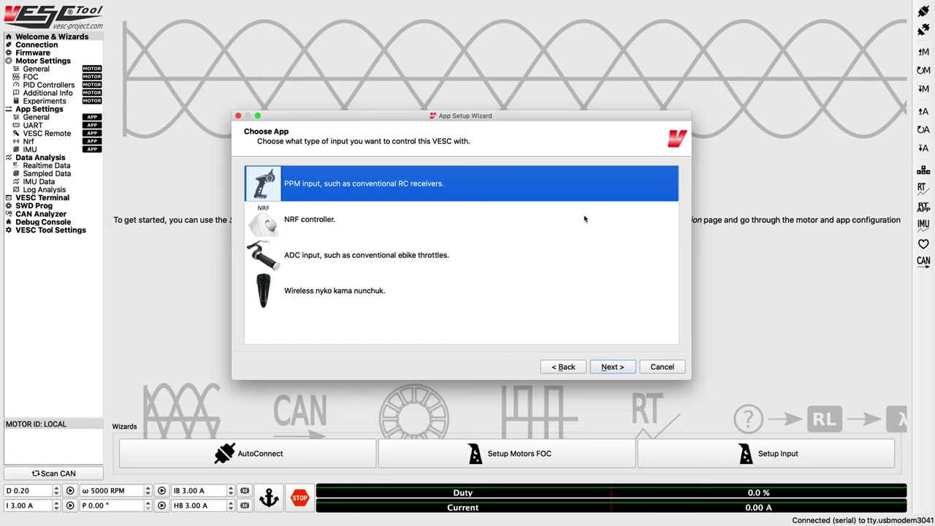
pyautogui.click(611, 366)
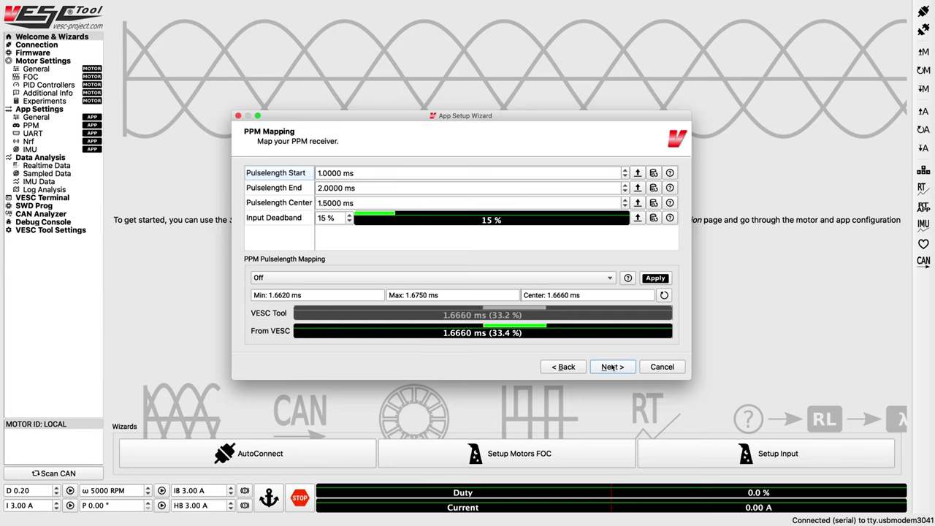
pyautogui.click(477, 279)
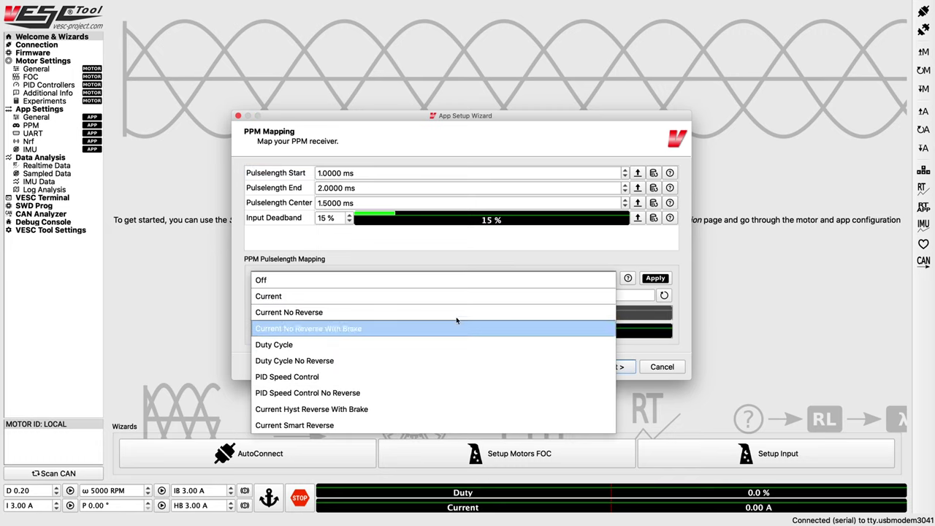
# Step: Keep PPM Pulselength Mapping on Off and capture the 1.1220–2.2210 ms throttle range
pyautogui.click(457, 284)
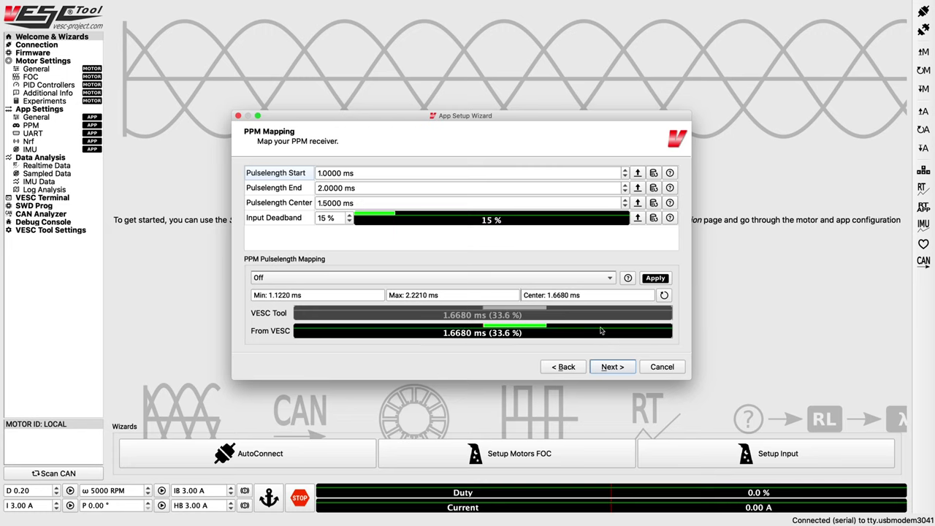
# Step: Reset the readings and apply pulse lengths 1.1230–2.2210 ms with a 1.6700 ms center
pyautogui.click(663, 295)
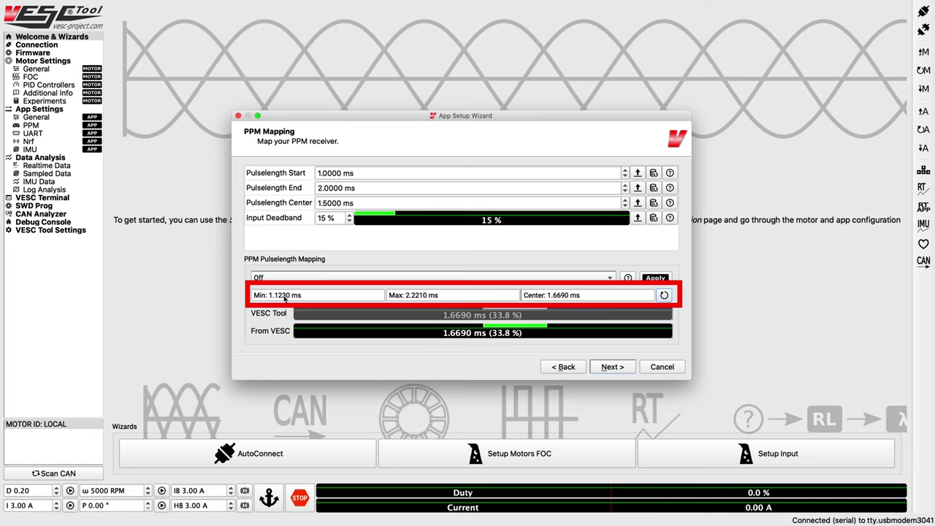
pyautogui.click(654, 282)
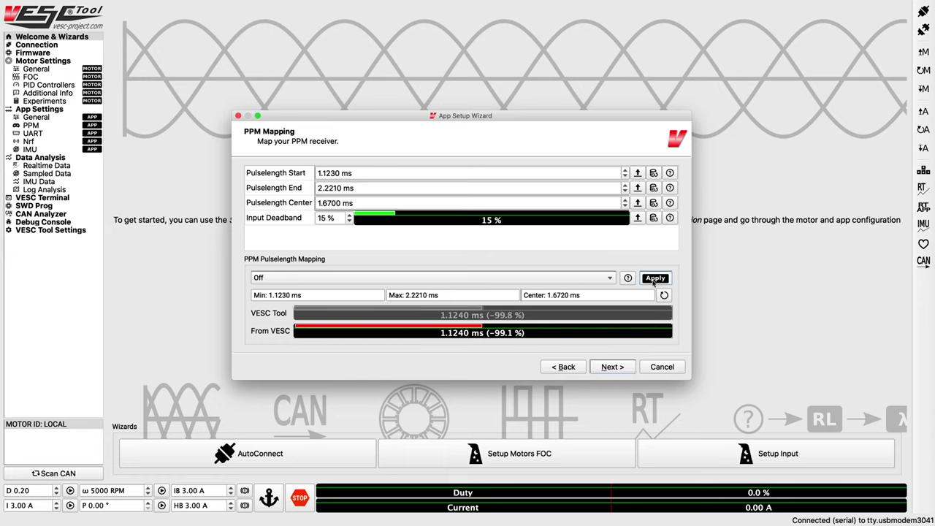
pyautogui.click(612, 366)
# Step: Set control type to Current No Reverse With Brake, write the app configuration, and finish the wizard
pyautogui.click(448, 184)
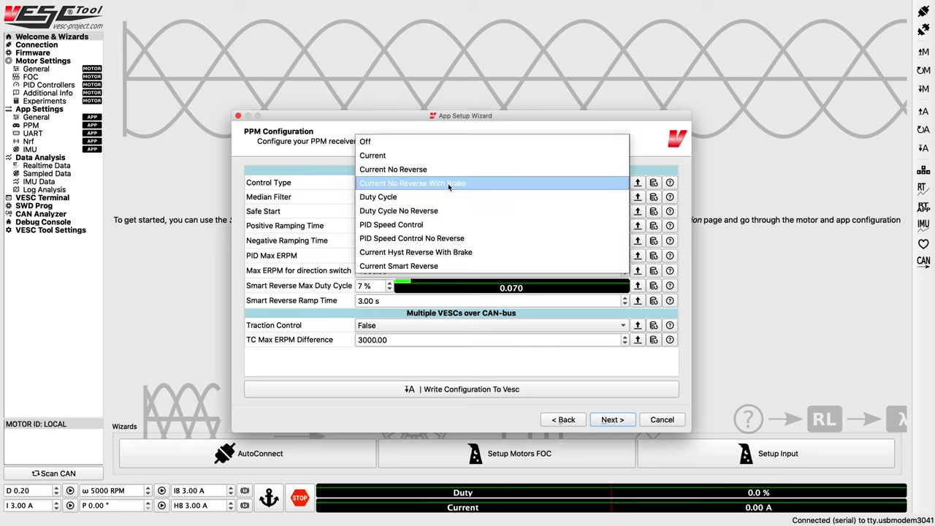
pyautogui.click(437, 184)
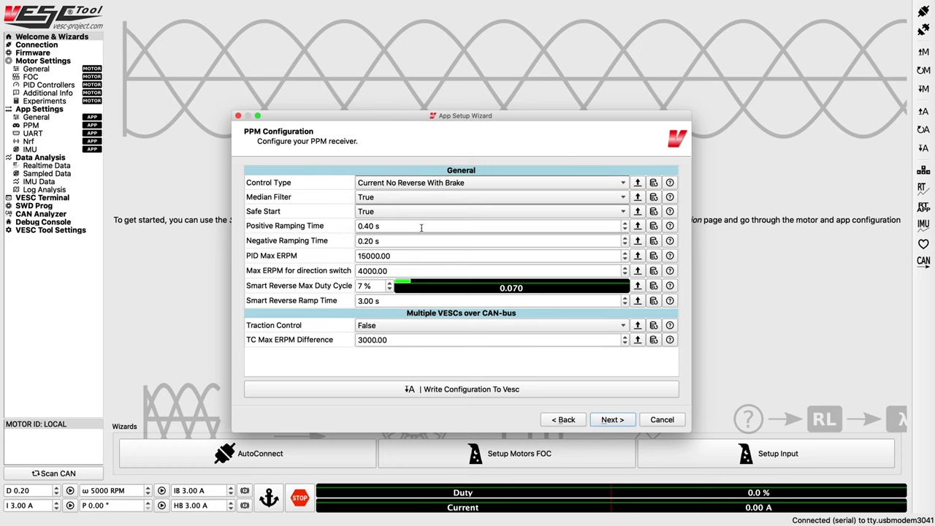
pyautogui.click(434, 392)
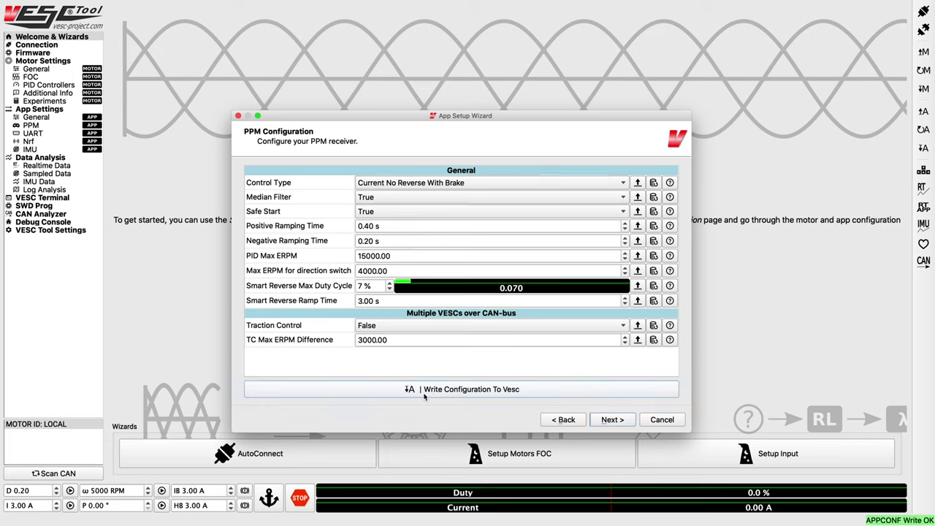
pyautogui.click(612, 420)
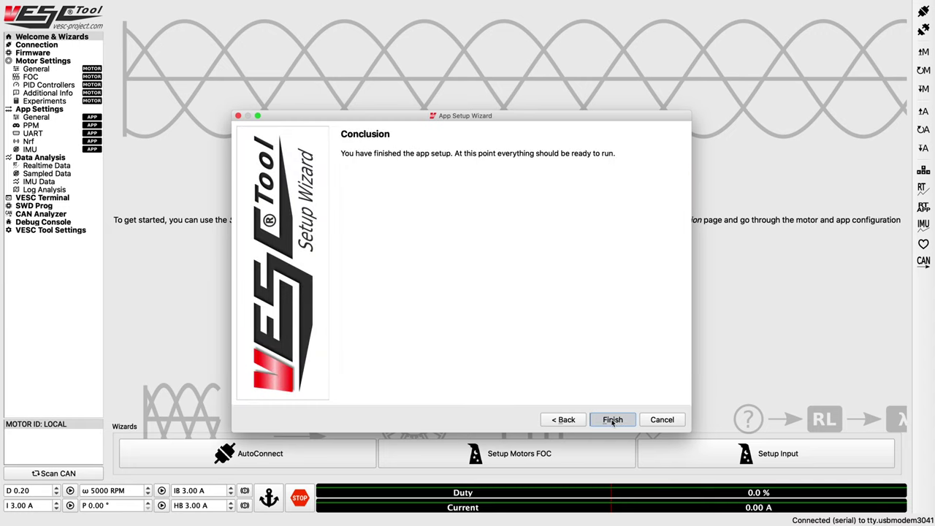
pyautogui.click(613, 420)
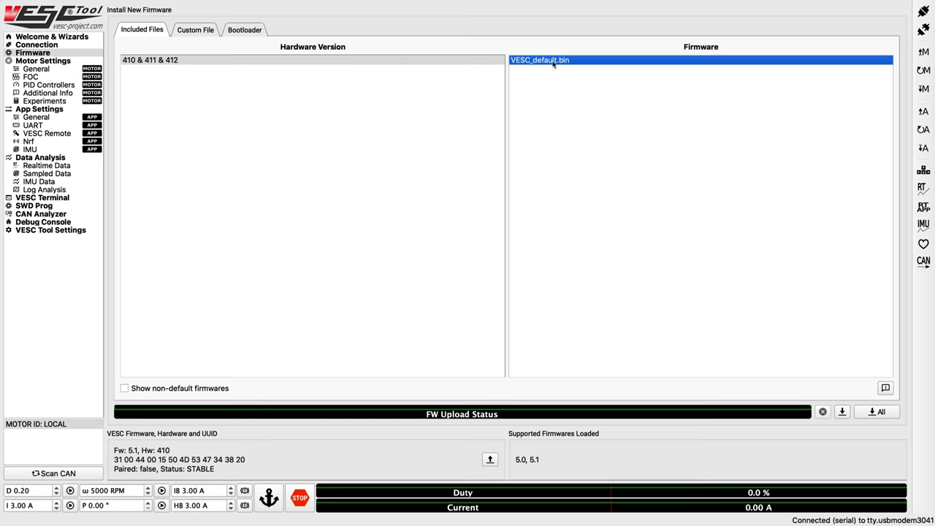
# Step: Upload the VESC_default.bin firmware, accepting that settings will be cleared
pyautogui.click(841, 412)
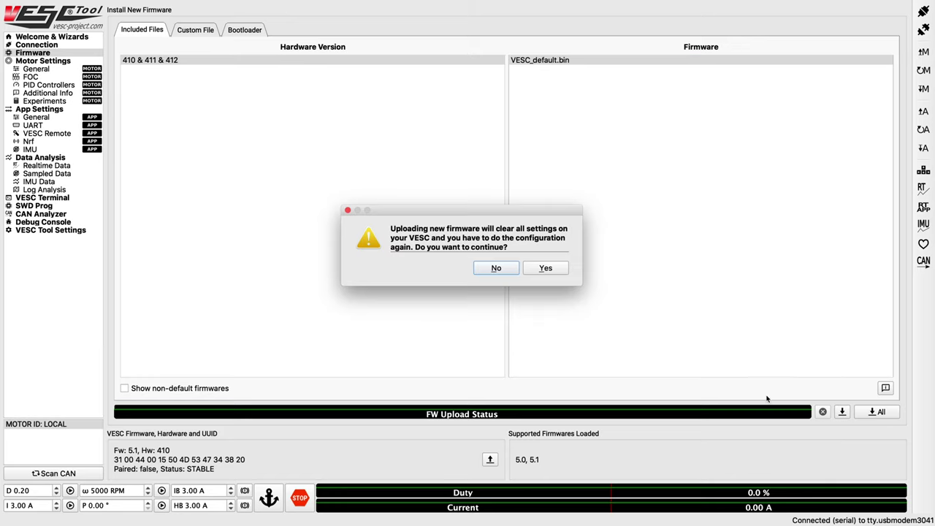
pyautogui.click(546, 268)
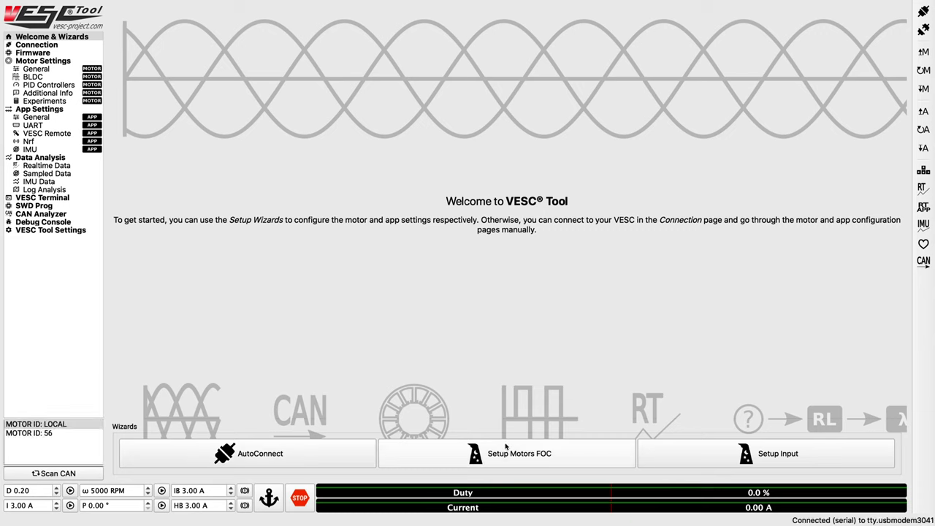
# Step: Start FOC setup for all VESCs with a medium outrunner motor and review the battery settings
pyautogui.click(510, 454)
pyautogui.click(406, 249)
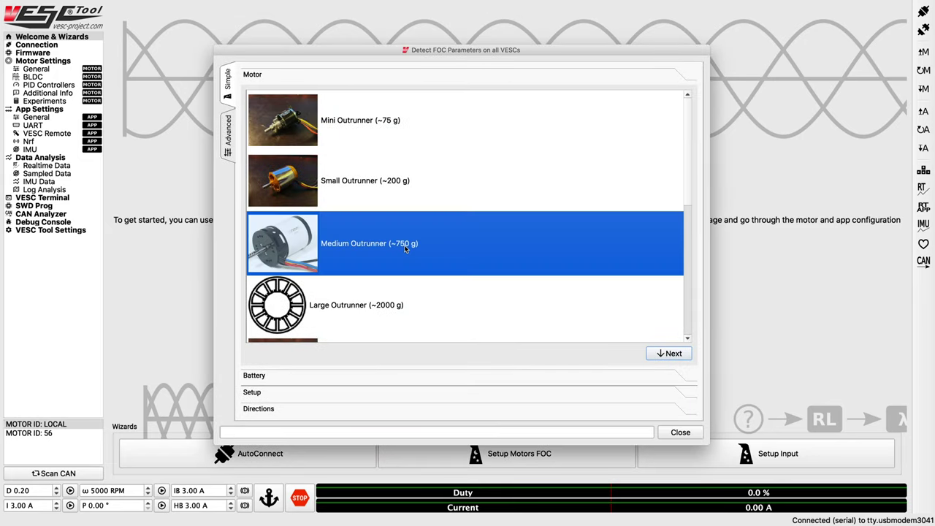
pyautogui.click(670, 354)
pyautogui.click(320, 145)
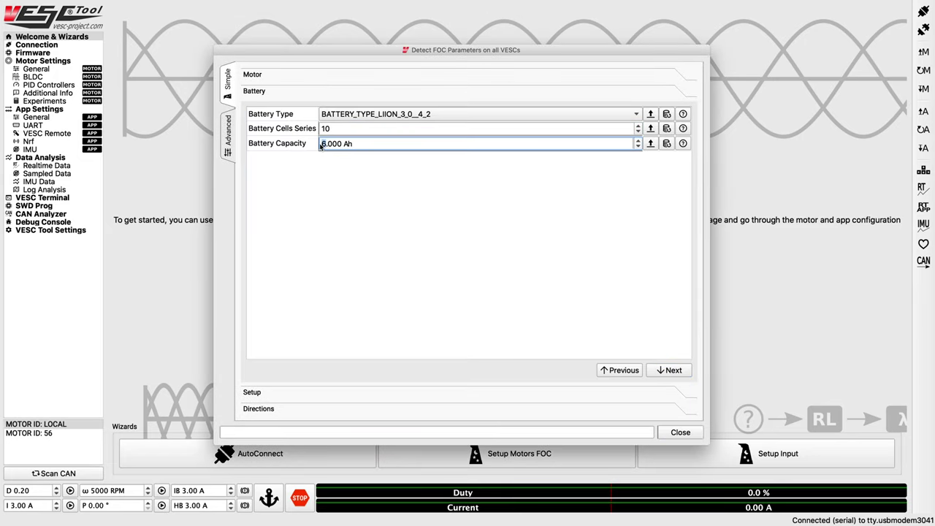
pyautogui.click(670, 369)
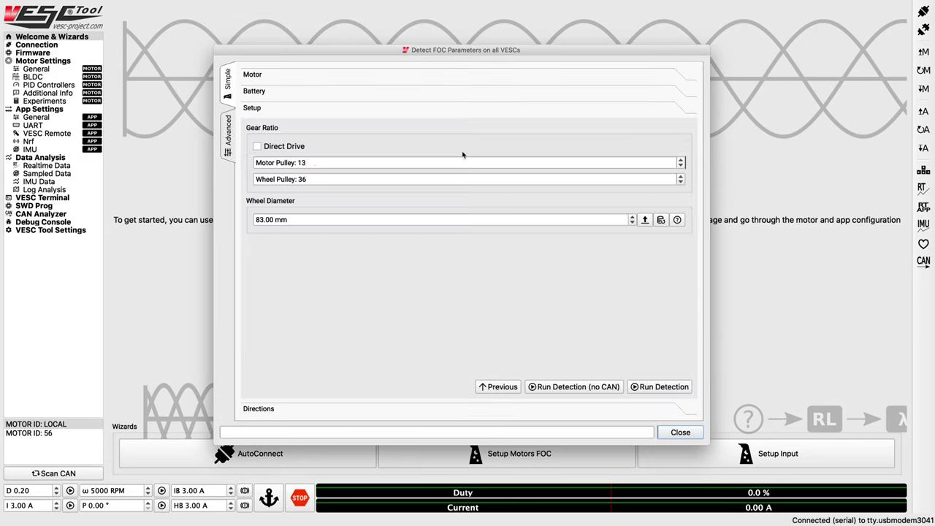
# Step: Set a 97 mm wheel diameter, run detection, and spin both VESCs forward to check direction
pyautogui.doubleClick(264, 220)
pyautogui.write('97')
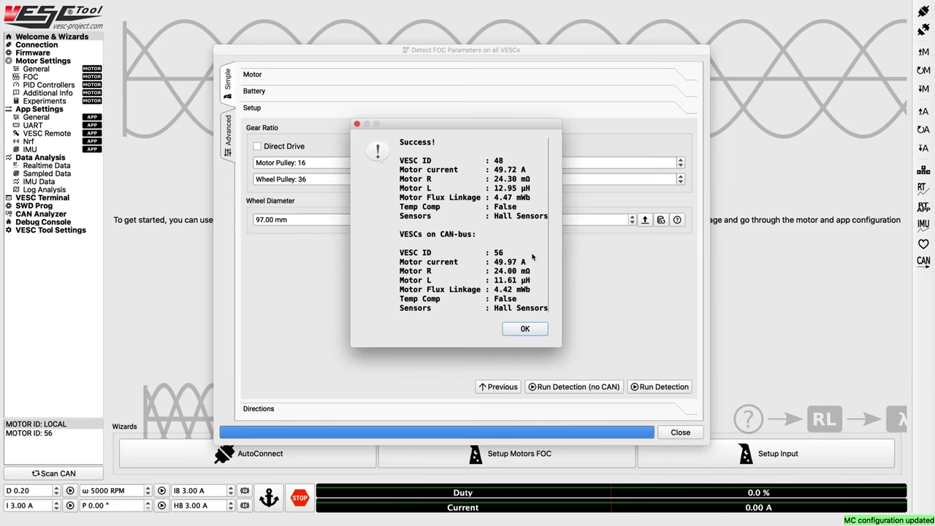
pyautogui.click(524, 329)
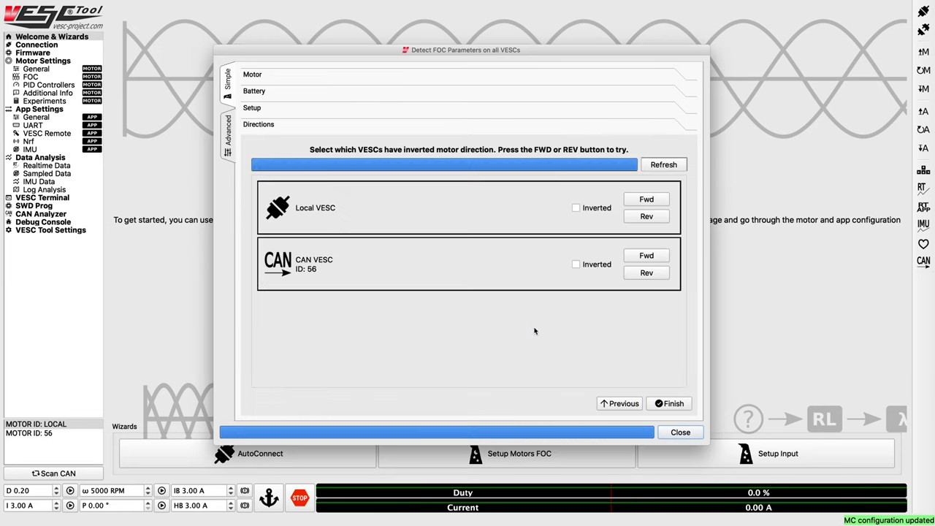
pyautogui.click(647, 200)
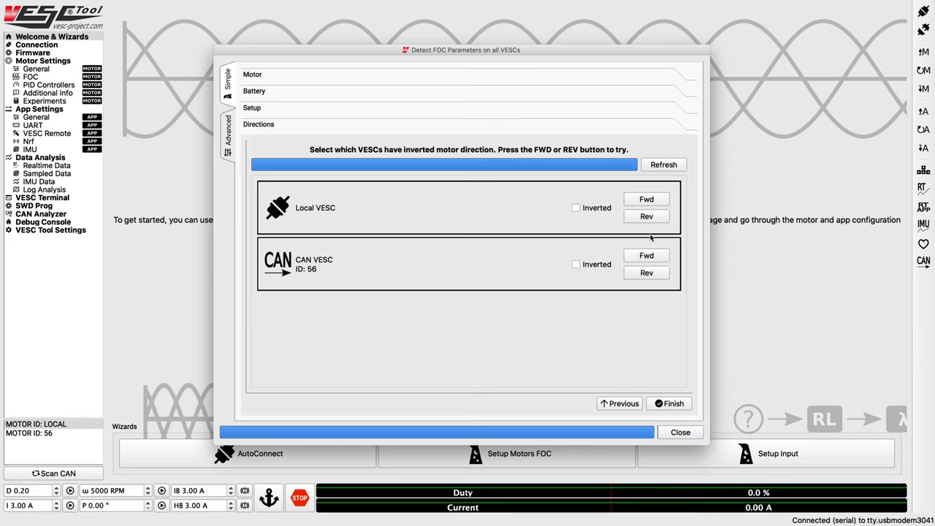
pyautogui.click(641, 257)
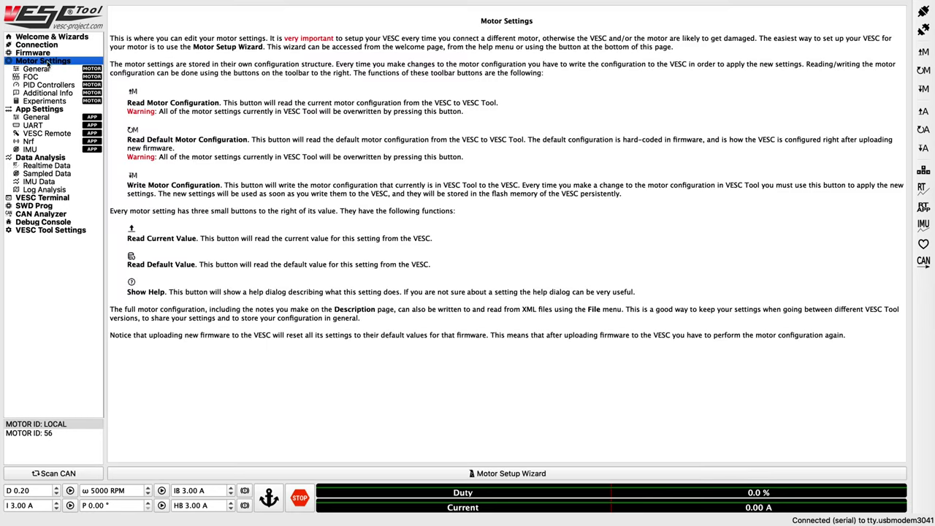
# Step: Set Motor Current Max 60 A, Motor Current Max Brake -60 A and Battery Current Max 22.5 A
pyautogui.click(46, 69)
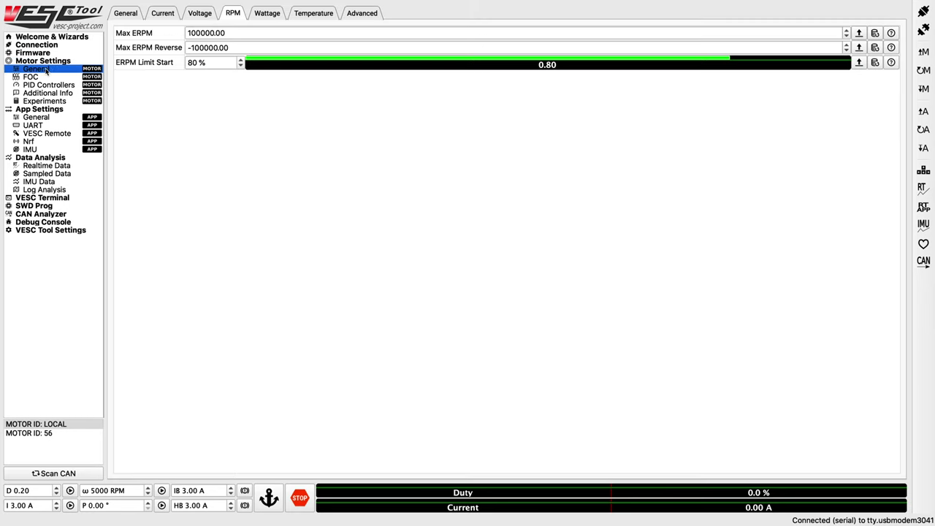
pyautogui.click(135, 15)
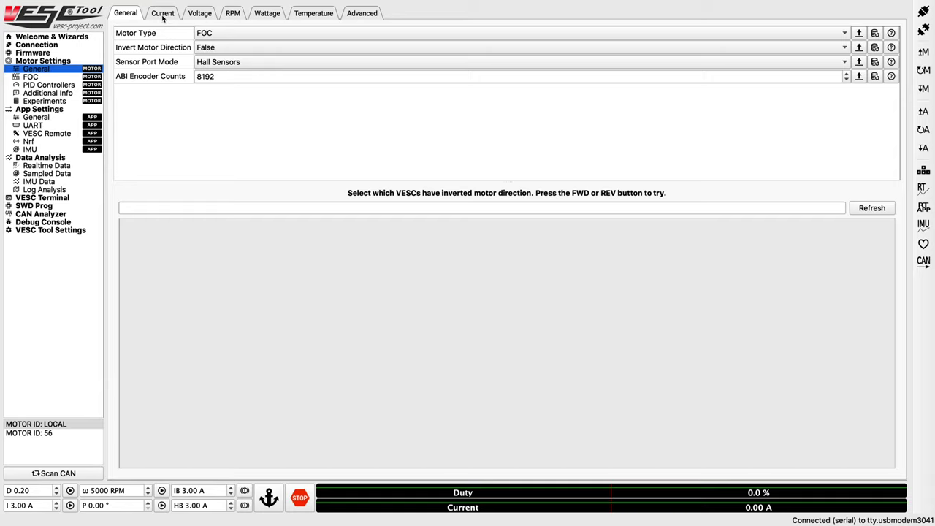
pyautogui.click(163, 14)
pyautogui.click(257, 43)
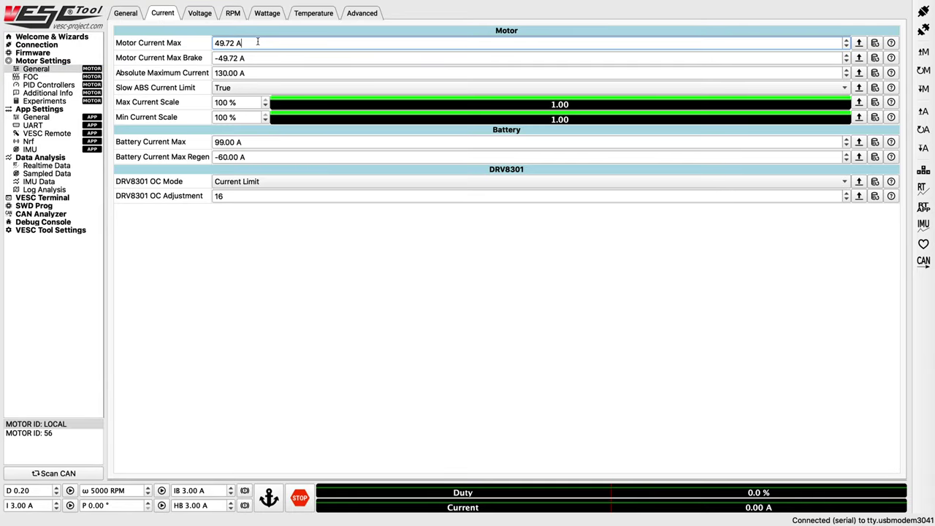
pyautogui.write('60')
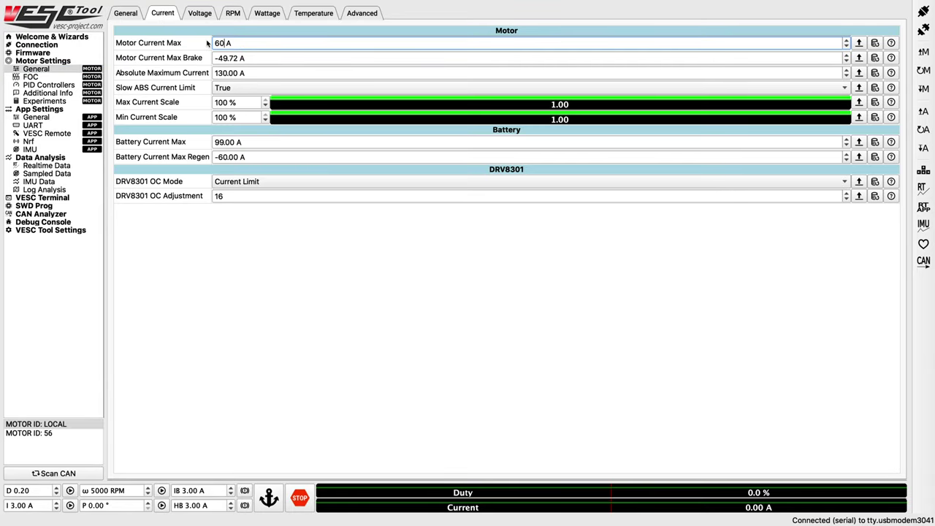
pyautogui.moveTo(250, 57); pyautogui.dragTo(214, 57)
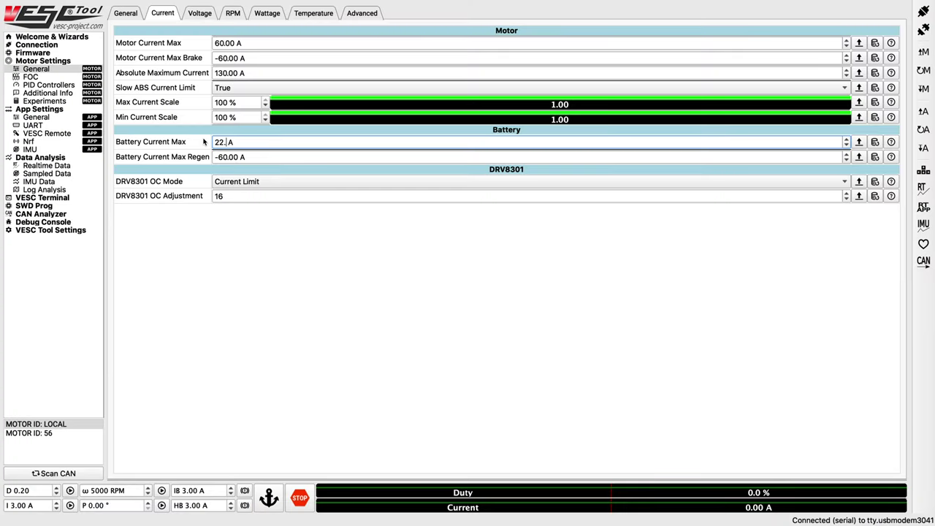
pyautogui.press('Tab')
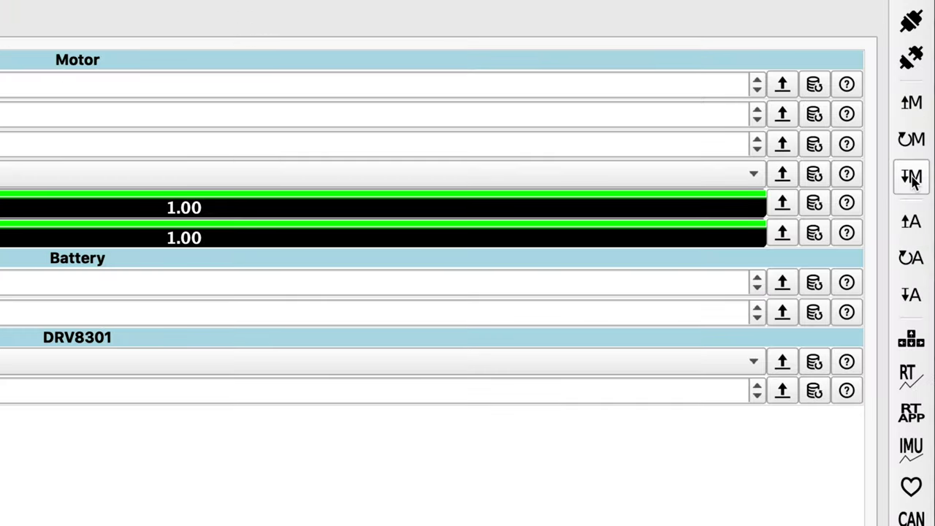
# Step: Set 32 V/29 V battery cutoffs, write the motor configuration, and set max ERPM 60000
pyautogui.click(199, 13)
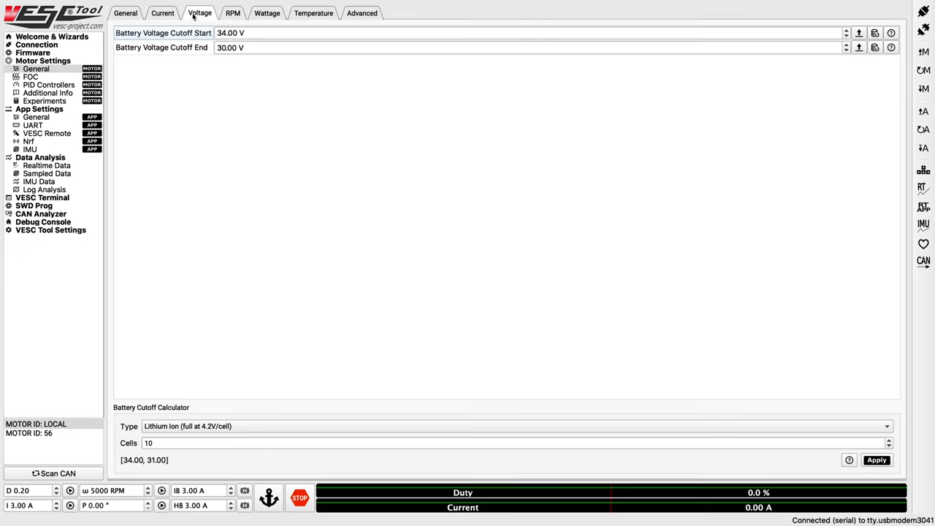
pyautogui.click(216, 33)
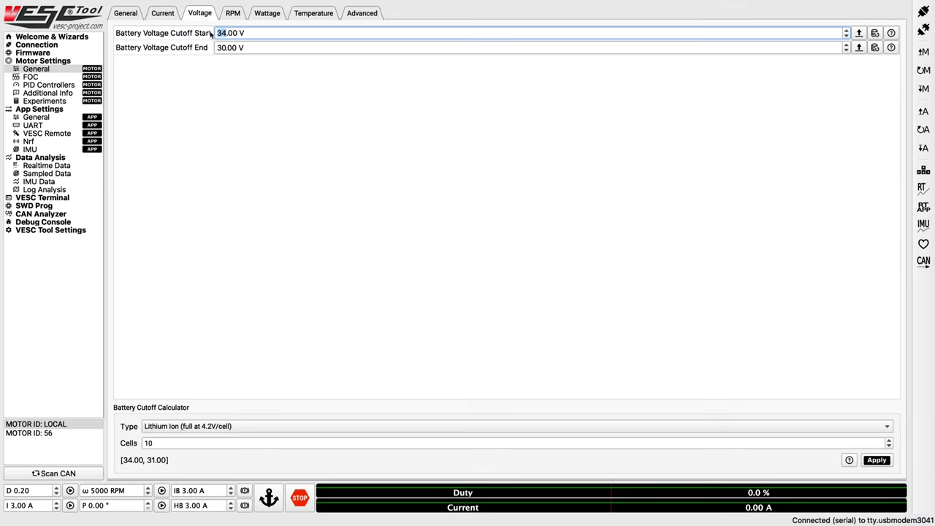
pyautogui.click(924, 90)
pyautogui.click(232, 13)
pyautogui.moveTo(231, 46); pyautogui.dragTo(190, 47)
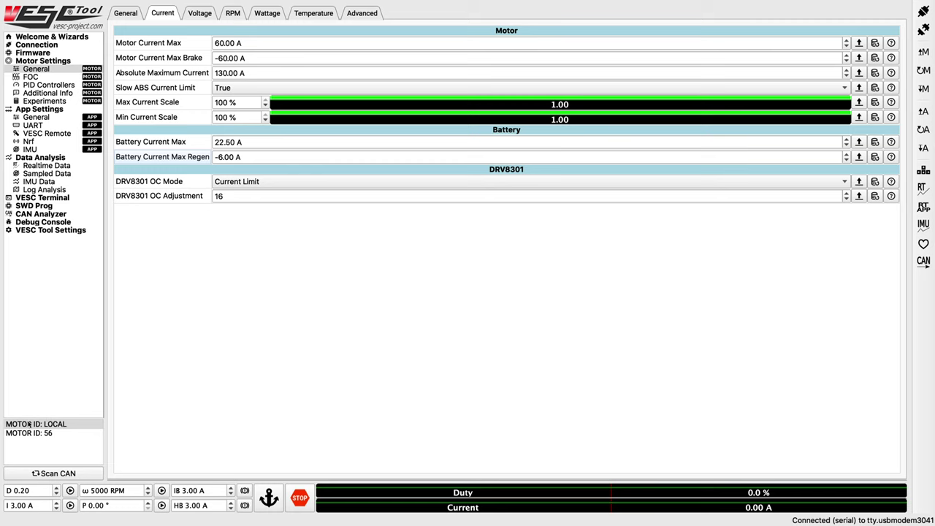
pyautogui.click(38, 433)
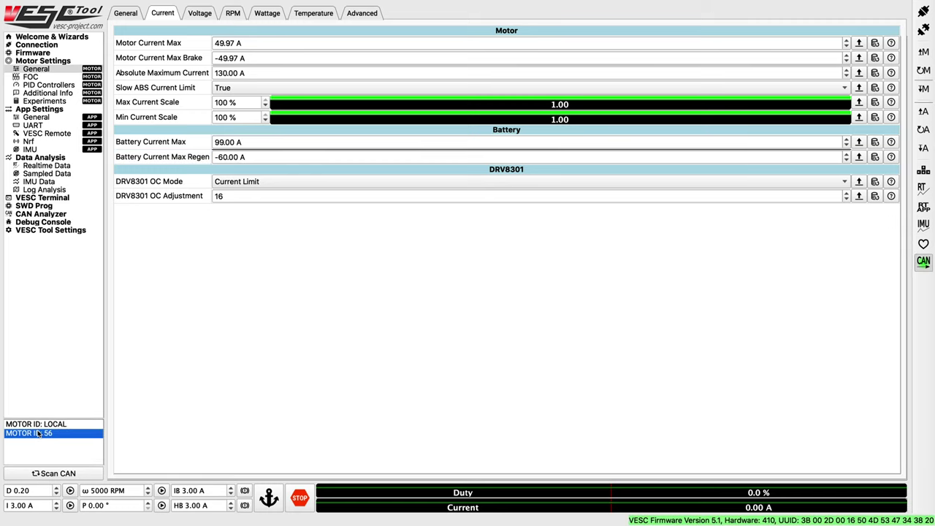
# Step: On VESC ID 56, set Motor Current Max to 60 A and regen current to -6 A
pyautogui.moveTo(240, 46); pyautogui.dragTo(213, 46)
pyautogui.write('60')
pyautogui.press('Tab')
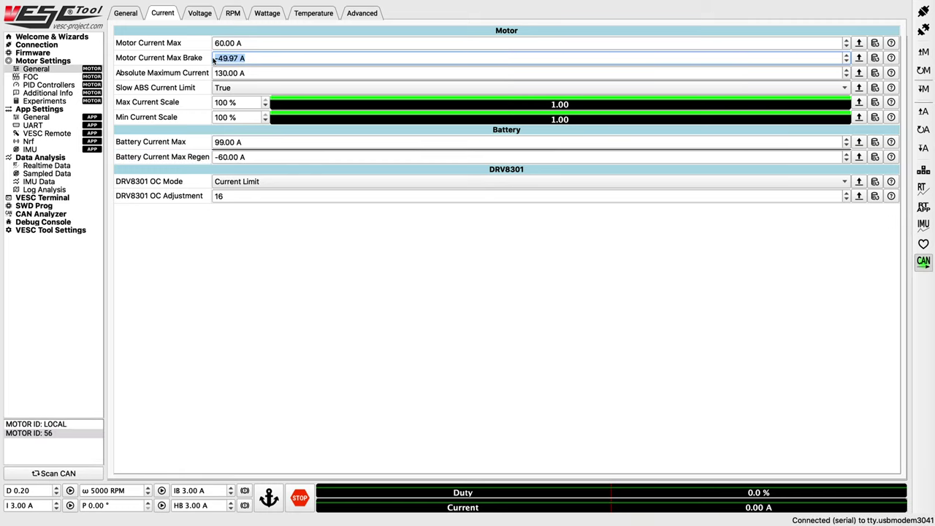
pyautogui.moveTo(242, 142); pyautogui.dragTo(212, 161)
pyautogui.write('-6')
pyautogui.press('Tab')
# Step: Set VESC 56's cutoff end to 29 V and its max ERPM to 60000
pyautogui.click(199, 13)
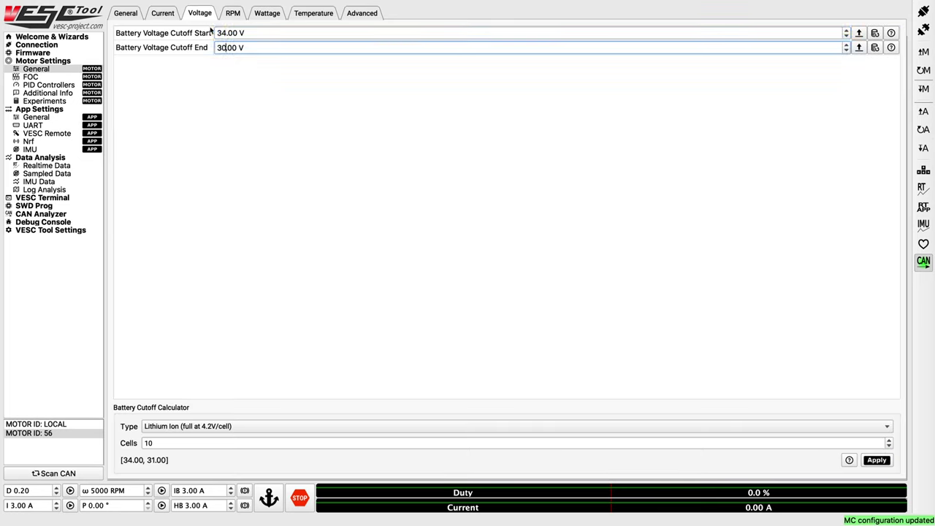
pyautogui.write('29')
pyautogui.moveTo(226, 47); pyautogui.dragTo(156, 30)
pyautogui.click(232, 12)
pyautogui.write('60000')
pyautogui.press('Tab')
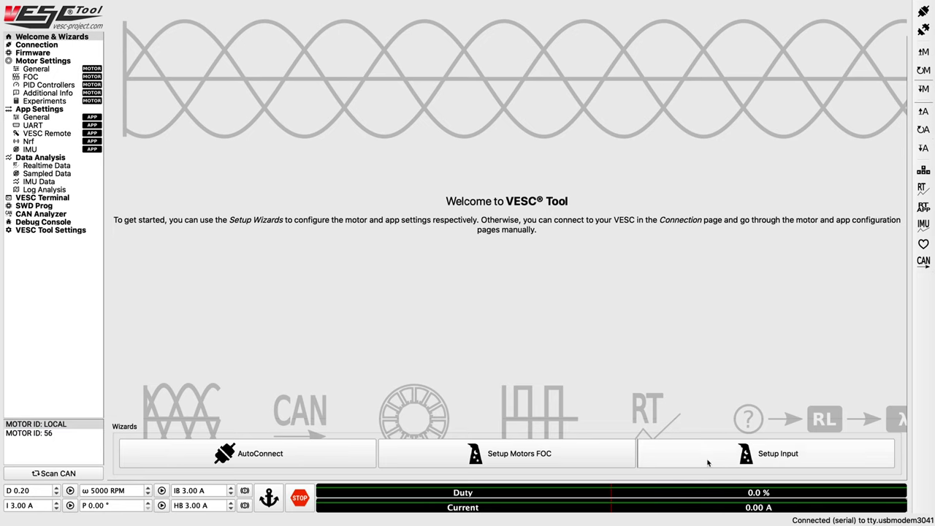
# Step: Set up PPM input on This VESC (ID 48) and apply the 1.1230–2.2200 ms mapping, 1.6690 ms center
pyautogui.click(619, 367)
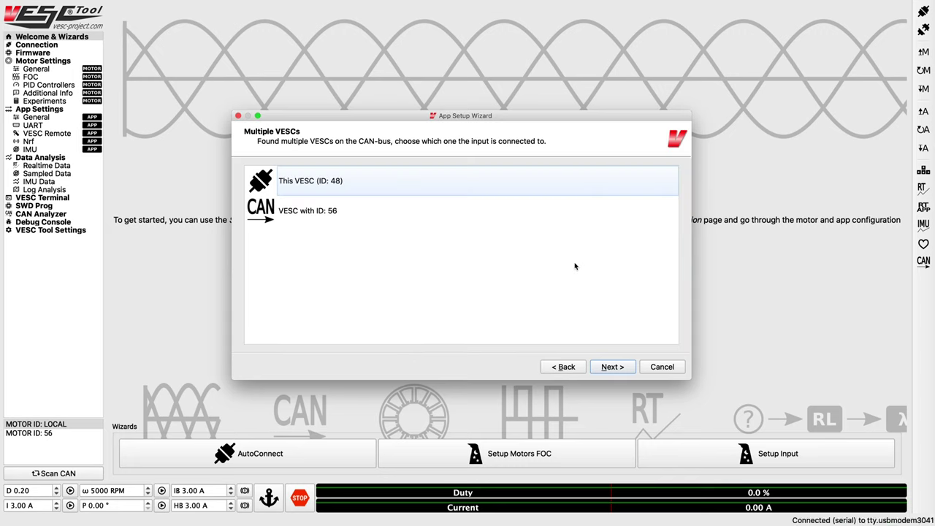
pyautogui.click(492, 190)
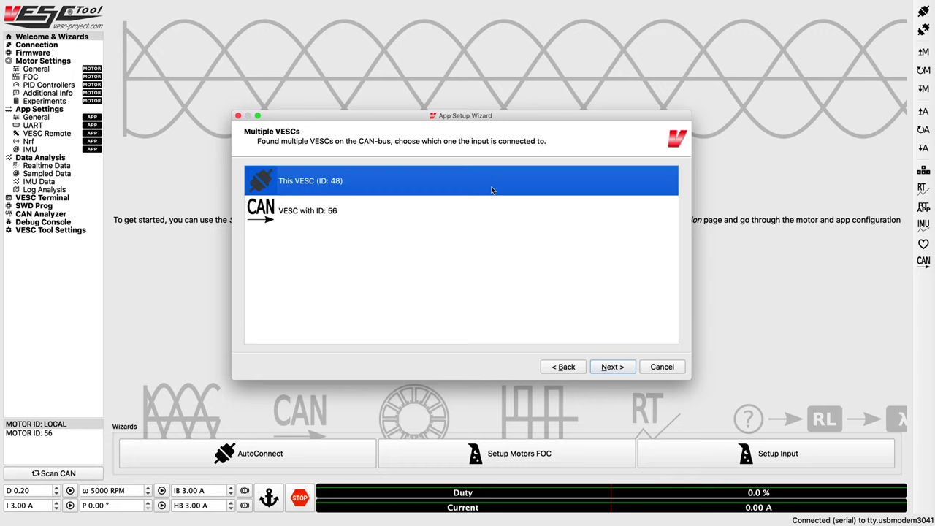
pyautogui.click(608, 369)
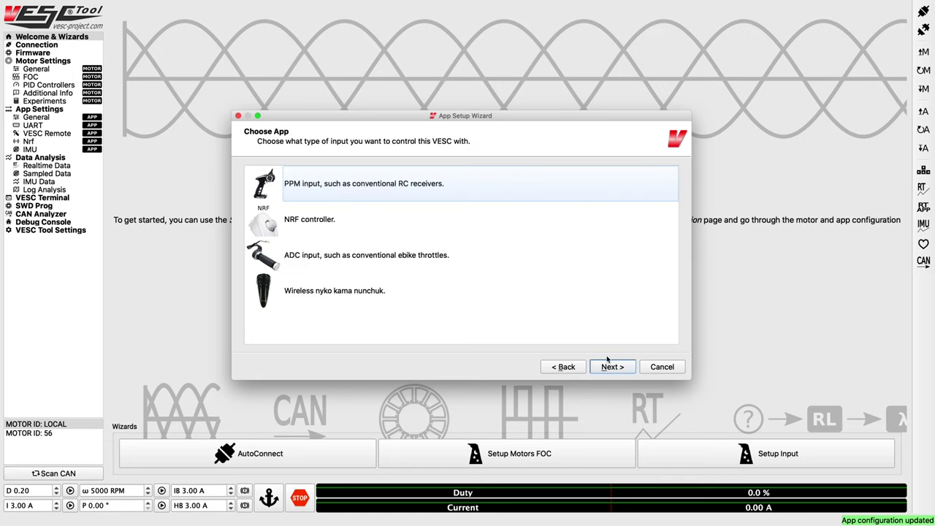
pyautogui.click(562, 188)
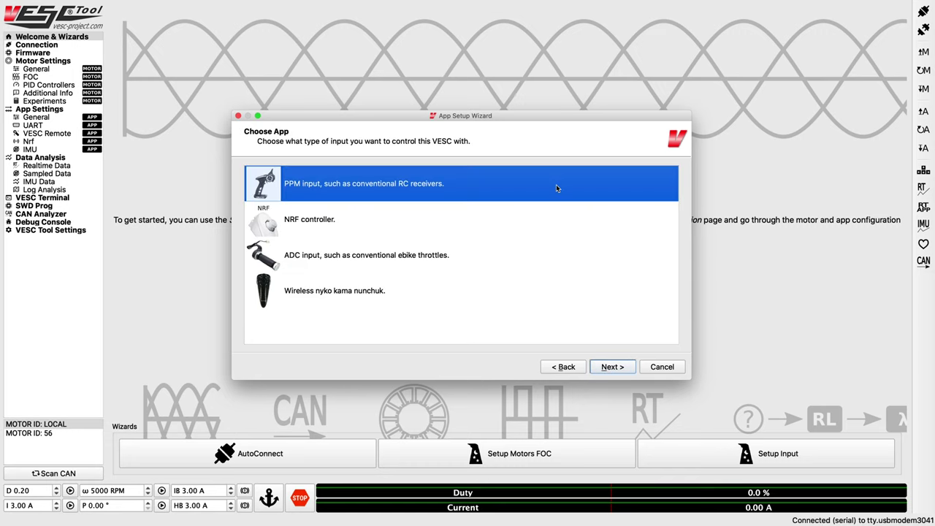
pyautogui.click(607, 368)
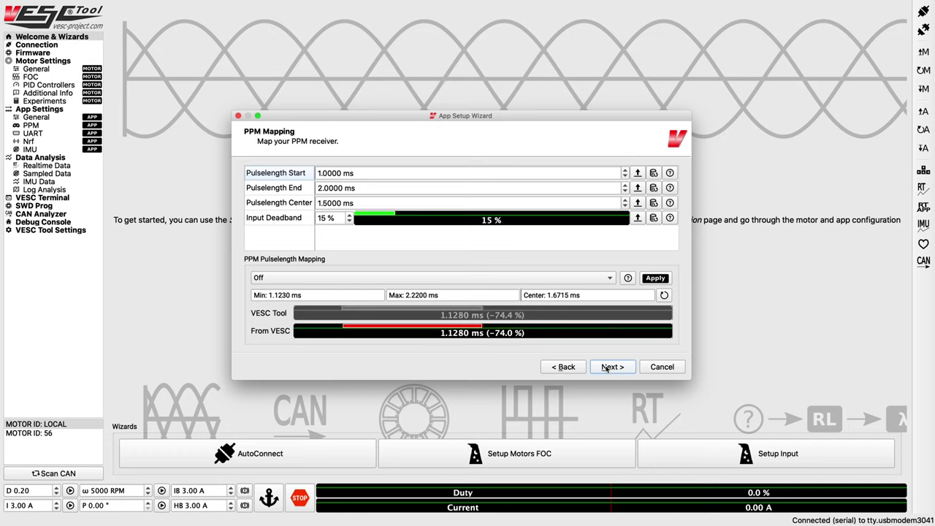
pyautogui.click(648, 279)
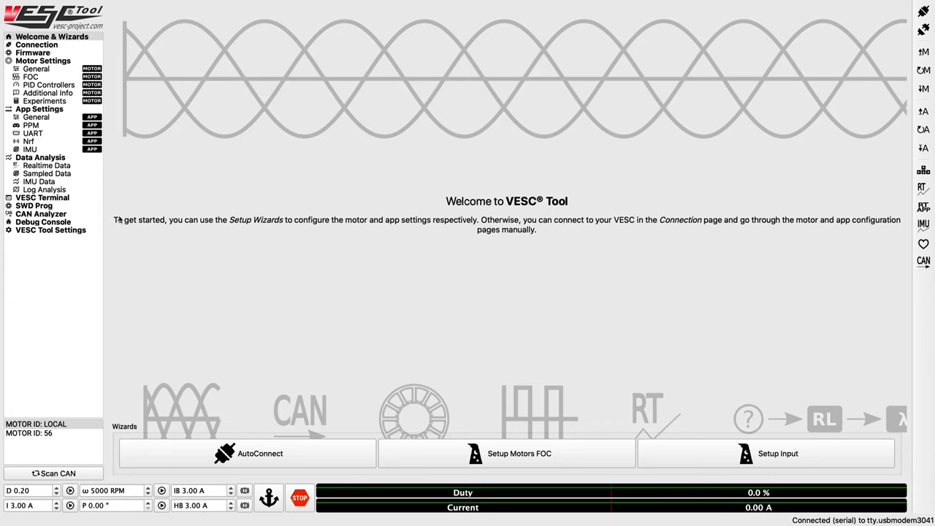
# Step: Set the app to PPM and UART, then write both motor and app configurations
pyautogui.click(33, 109)
pyautogui.click(34, 117)
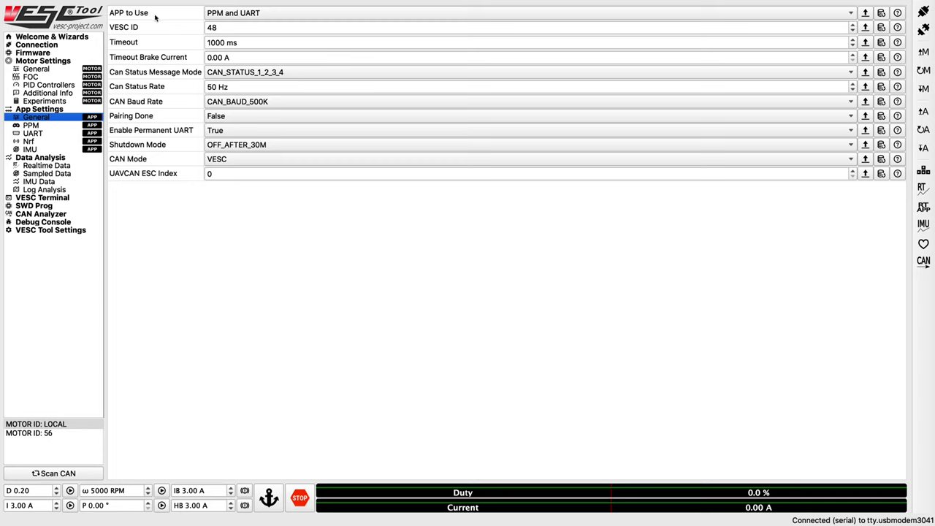
pyautogui.click(242, 14)
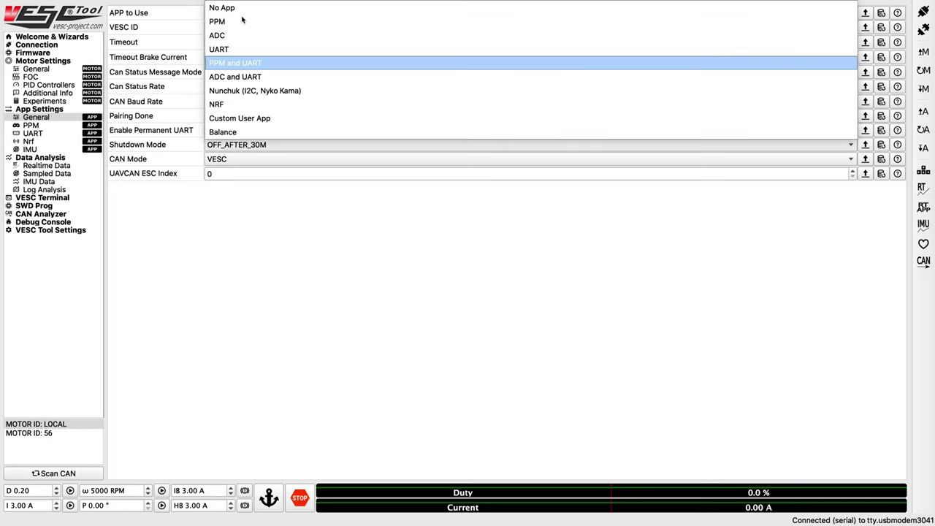
pyautogui.click(230, 63)
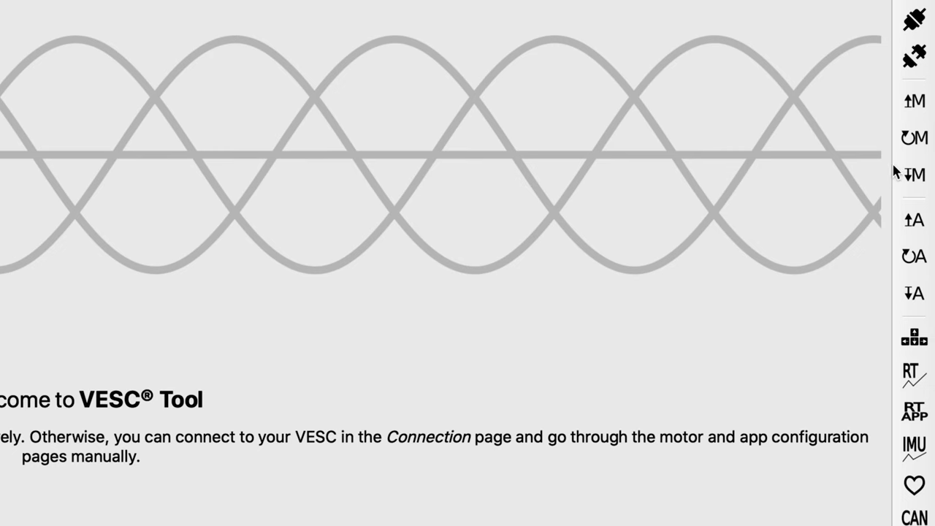
pyautogui.click(913, 177)
pyautogui.click(911, 293)
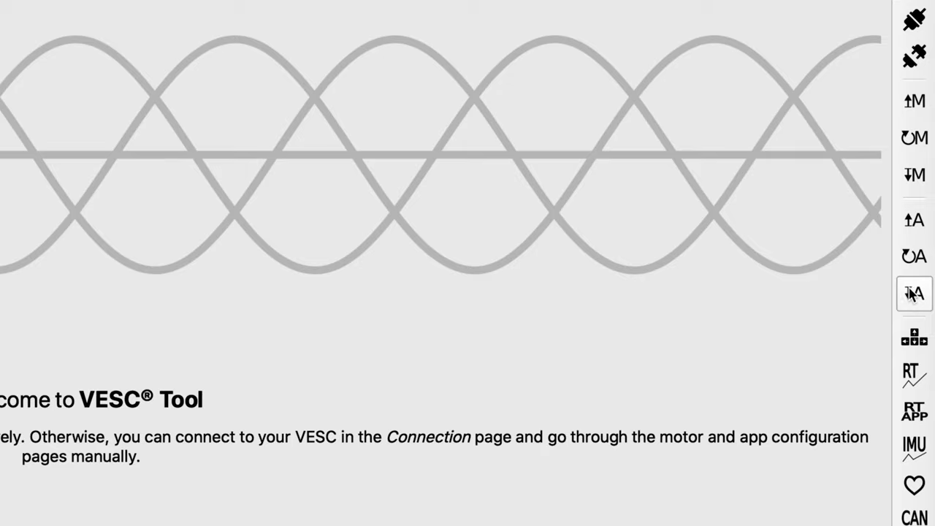